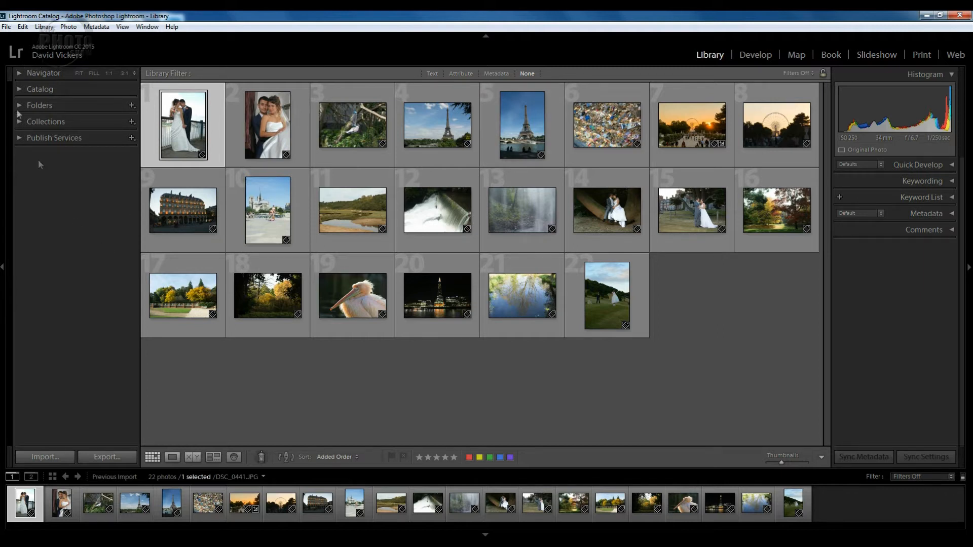
Step: Expand the Navigator, view the first wedding photo fitted to the window, and return to the grid
click(19, 73)
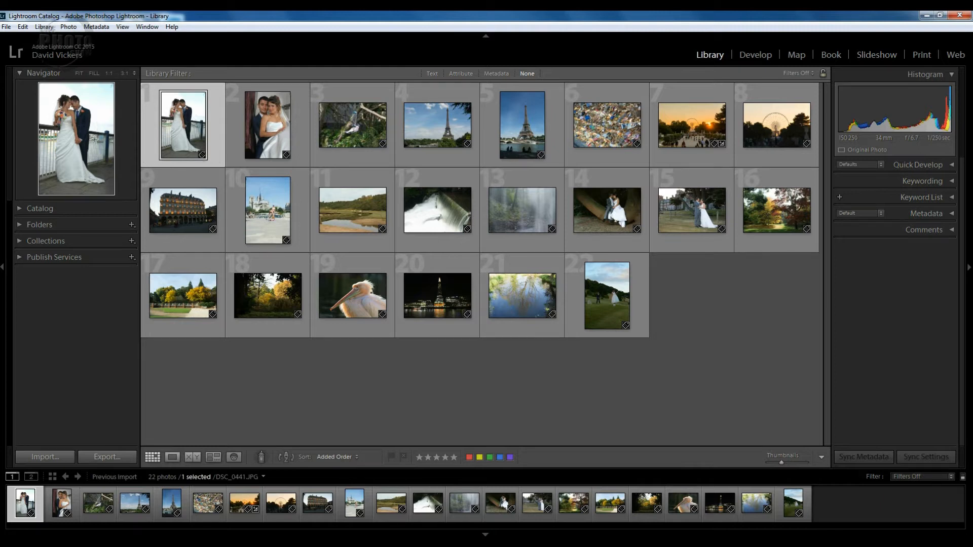
click(262, 127)
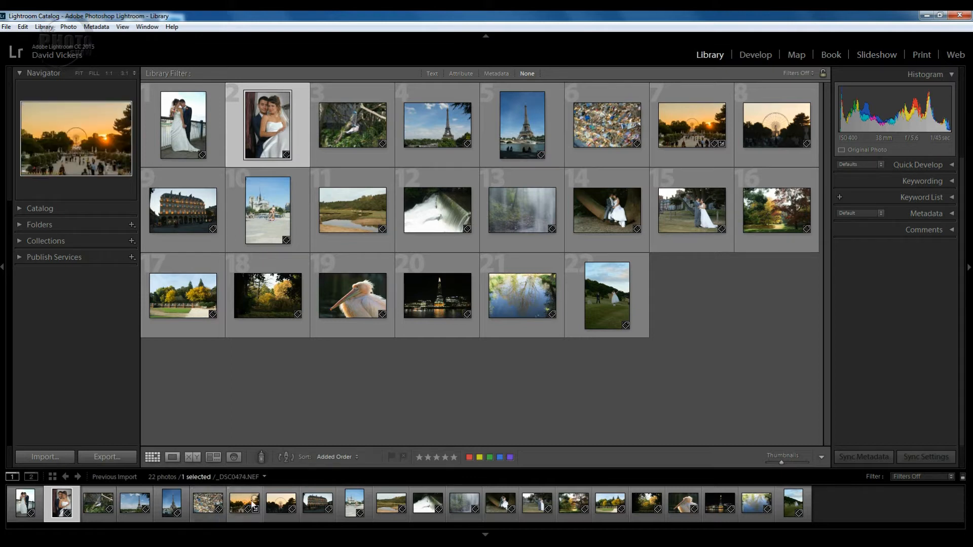
key(Left)
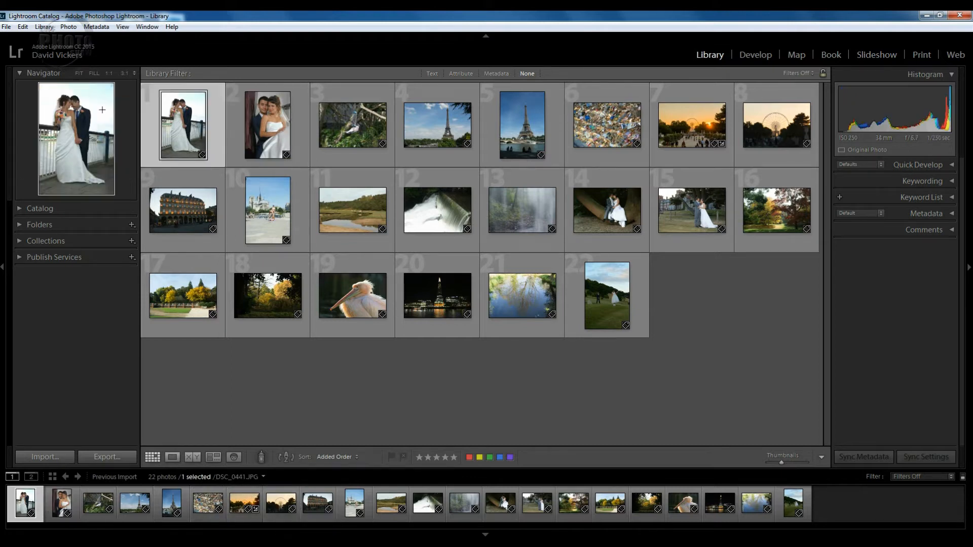
click(79, 74)
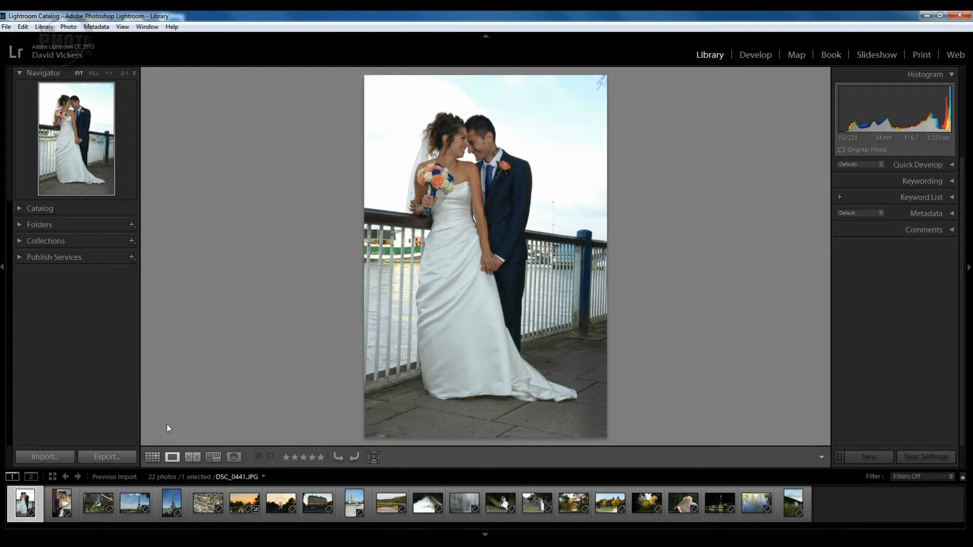
click(154, 457)
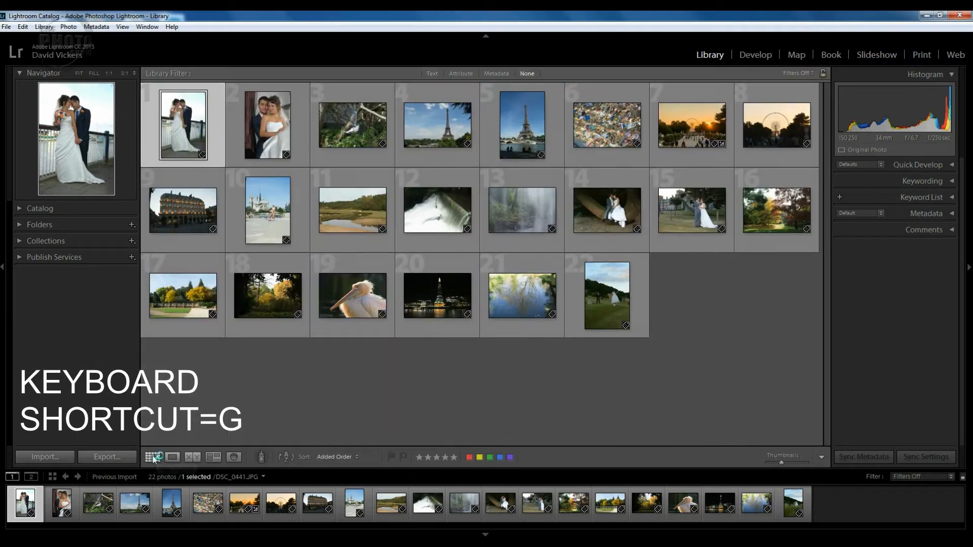
Step: View the wedding photo at Fill zoom and move the visible area up to the couple's faces
click(95, 73)
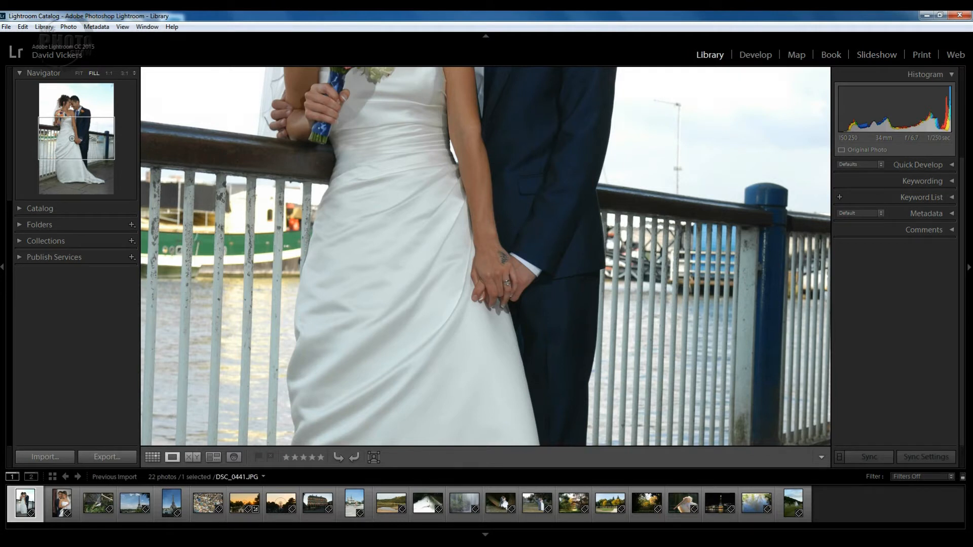
drag(71, 137, 66, 103)
click(94, 74)
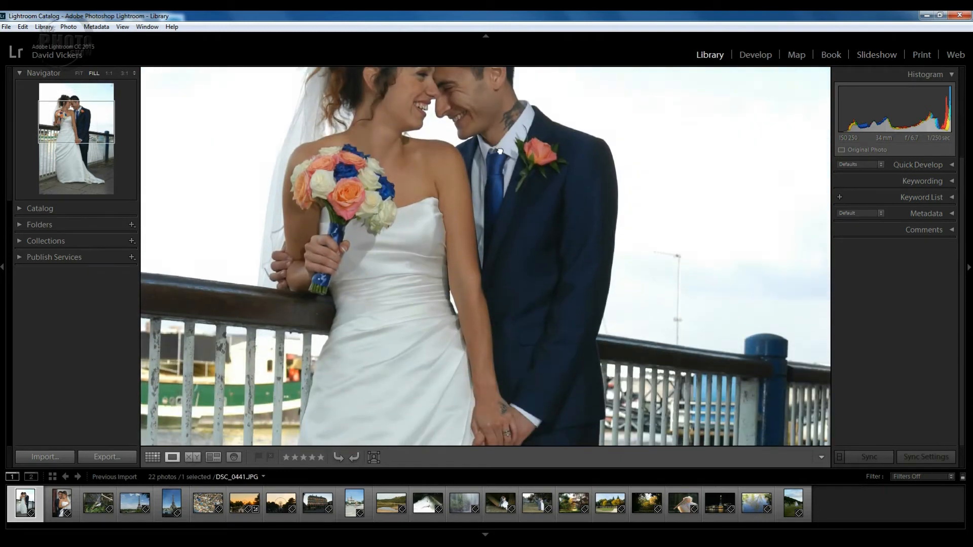
drag(467, 326, 474, 122)
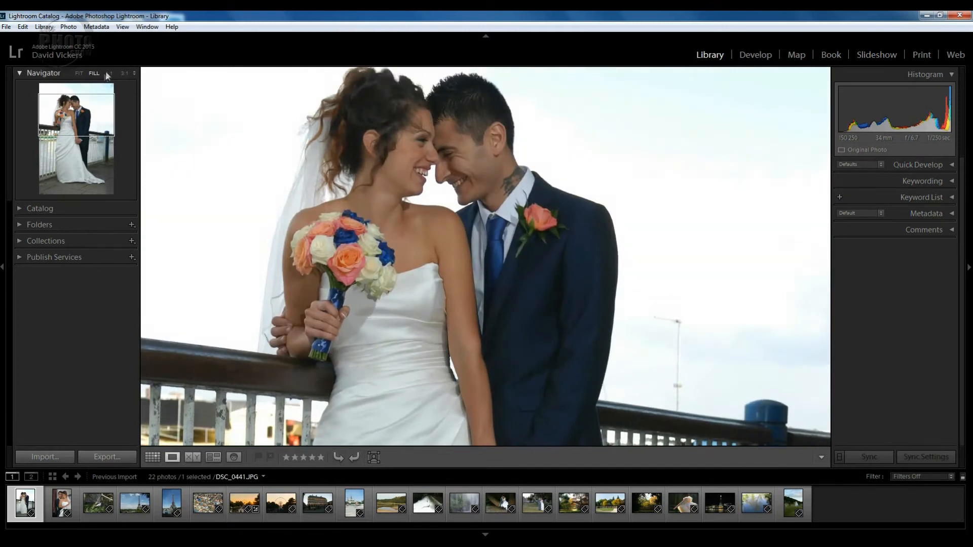
Step: Enlarge the wedding photo to 1:1 and examine the couple's faces
click(108, 74)
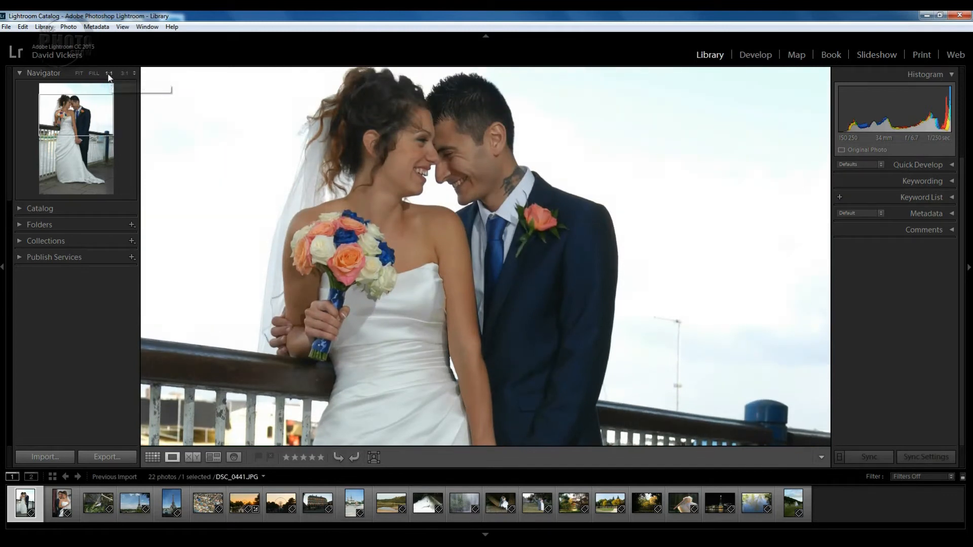
drag(390, 203, 479, 385)
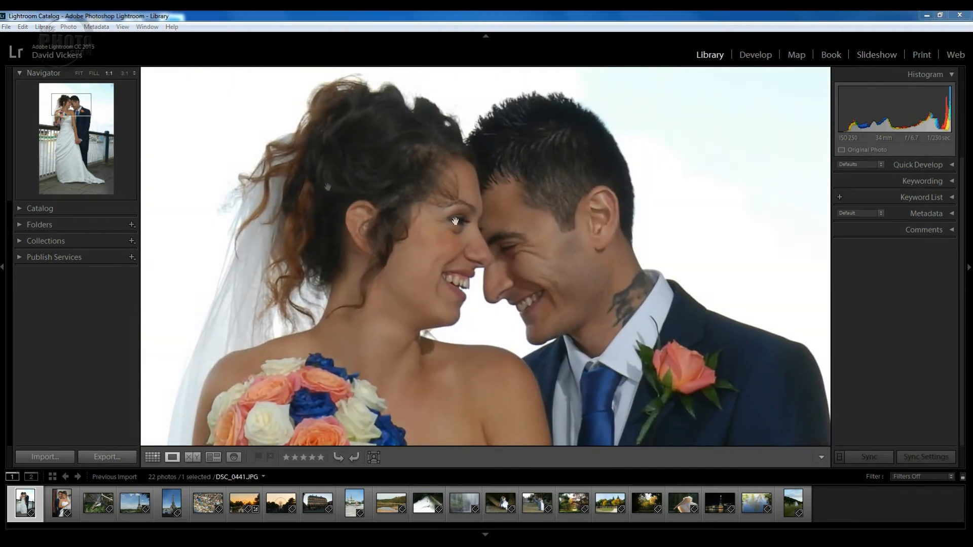
drag(382, 254, 376, 260)
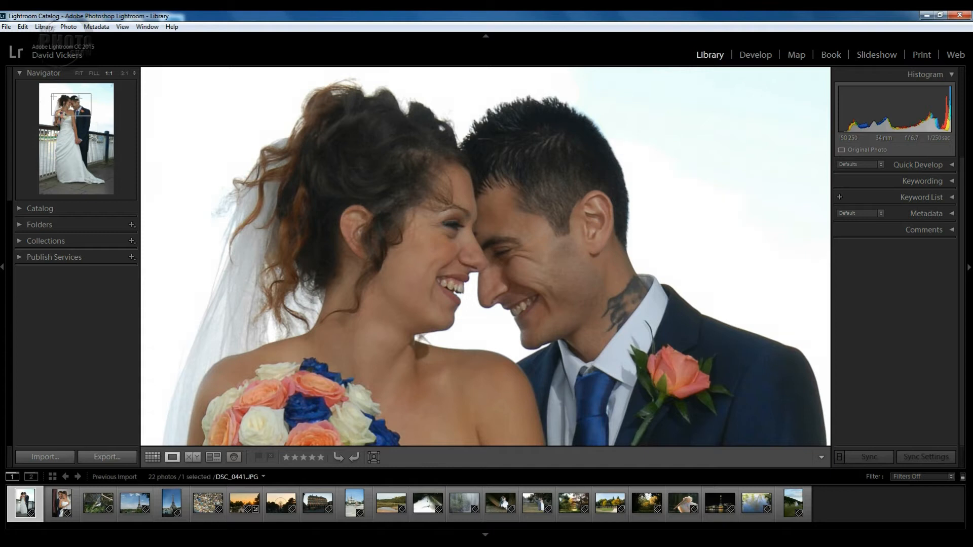
click(71, 107)
mouse_move(72, 108)
mouse_down()
mouse_move(84, 116)
mouse_move(72, 104)
mouse_up()
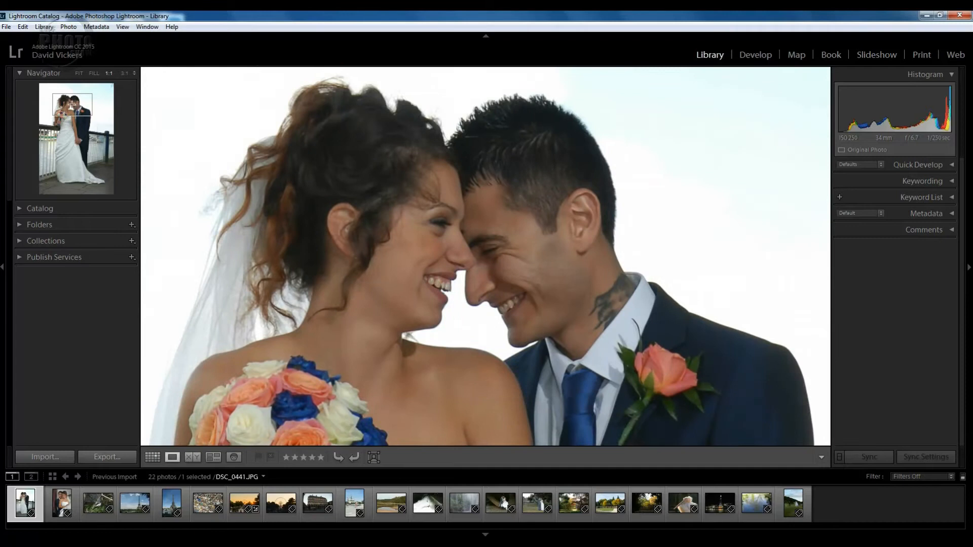
drag(364, 266, 435, 276)
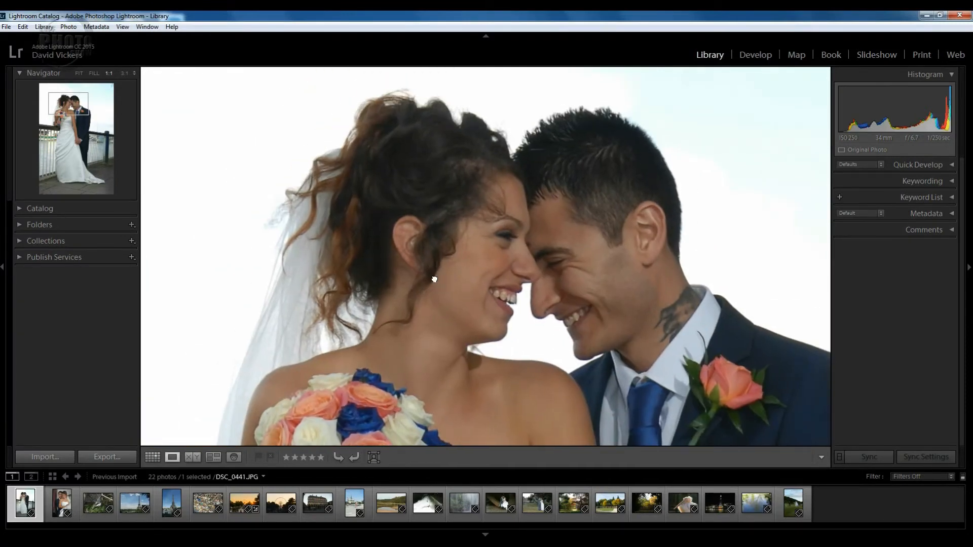
Step: Inspect both faces at 3:1 zoom and return to the thumbnail grid
click(123, 73)
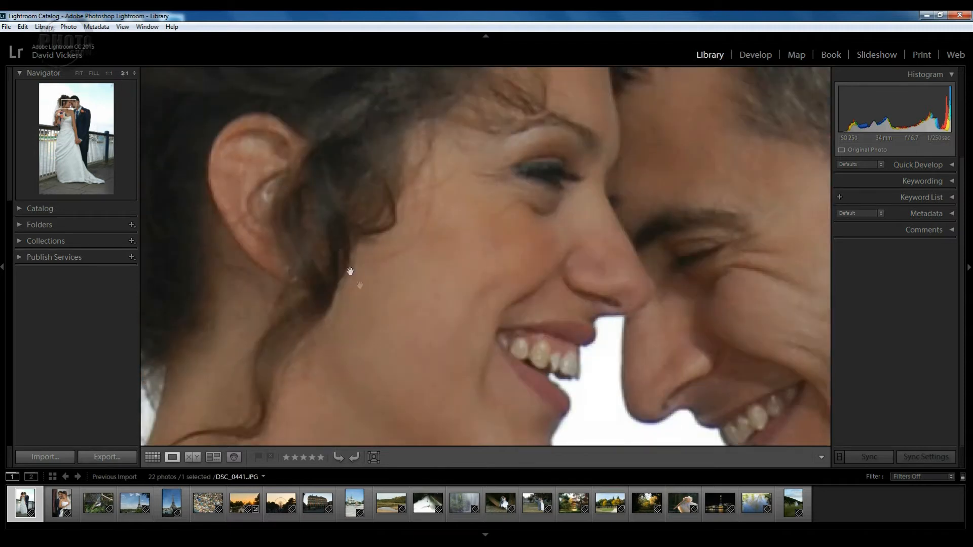
drag(375, 284, 249, 180)
mouse_move(66, 106)
mouse_down()
mouse_move(64, 116)
mouse_move(79, 112)
mouse_move(71, 105)
mouse_up()
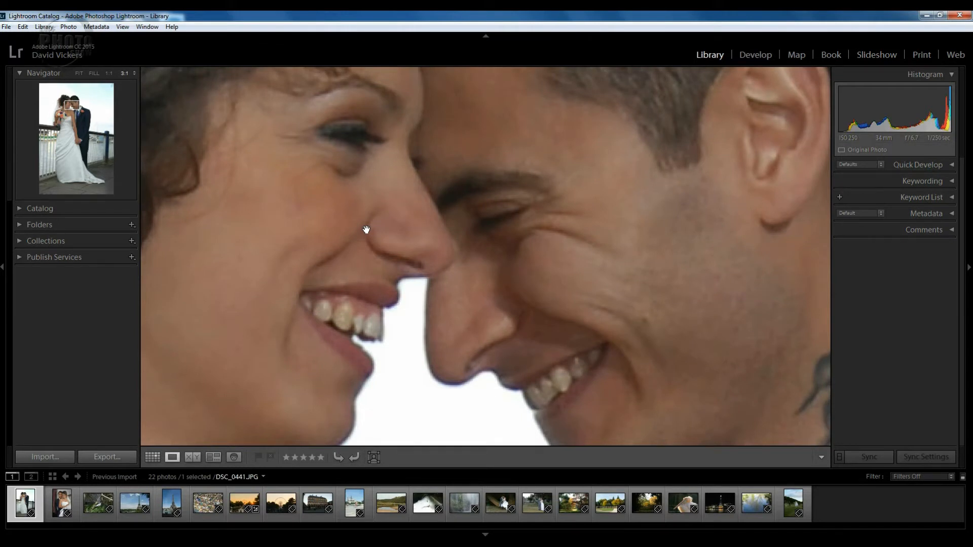
key(g)
Step: Expand the Catalog and view its synced photographs, Quick Collection and previous import, ending on All Photographs
click(18, 208)
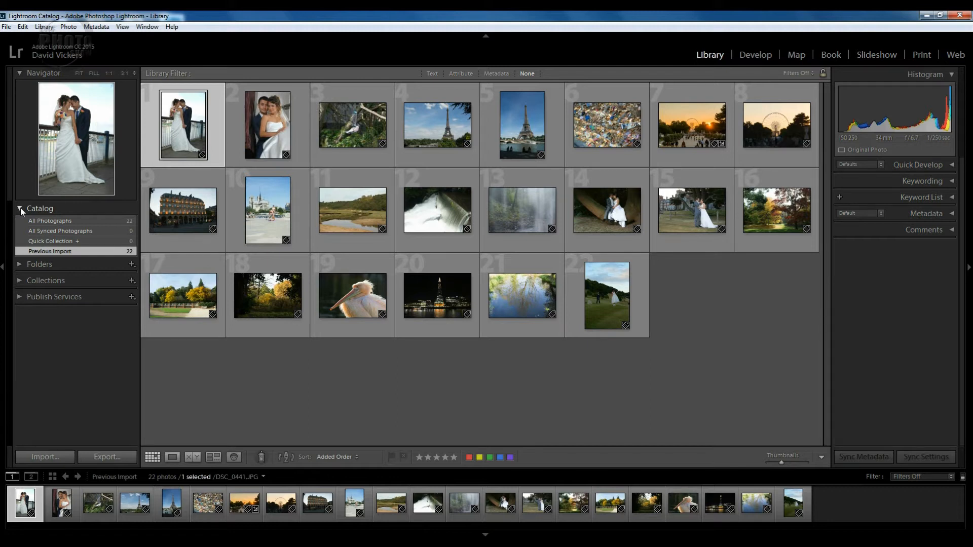
click(49, 223)
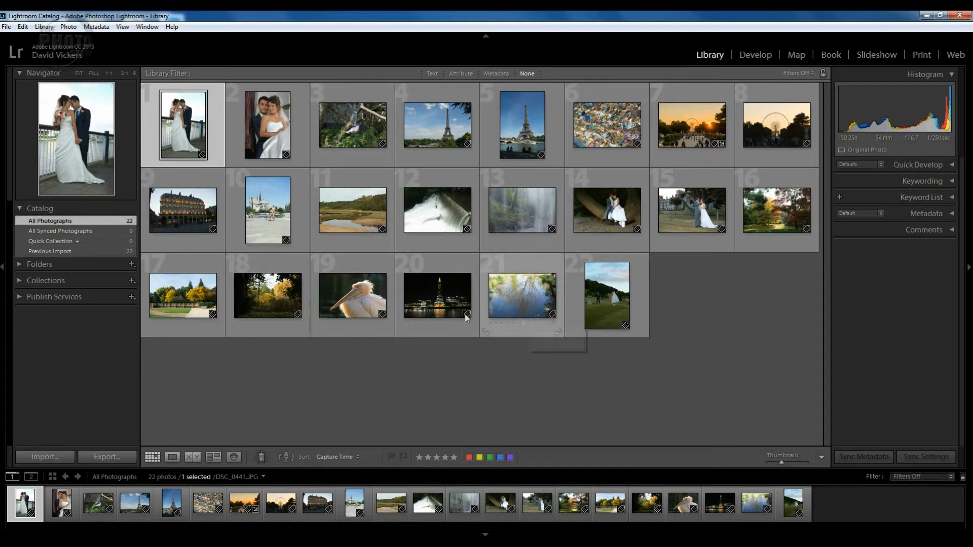
click(52, 233)
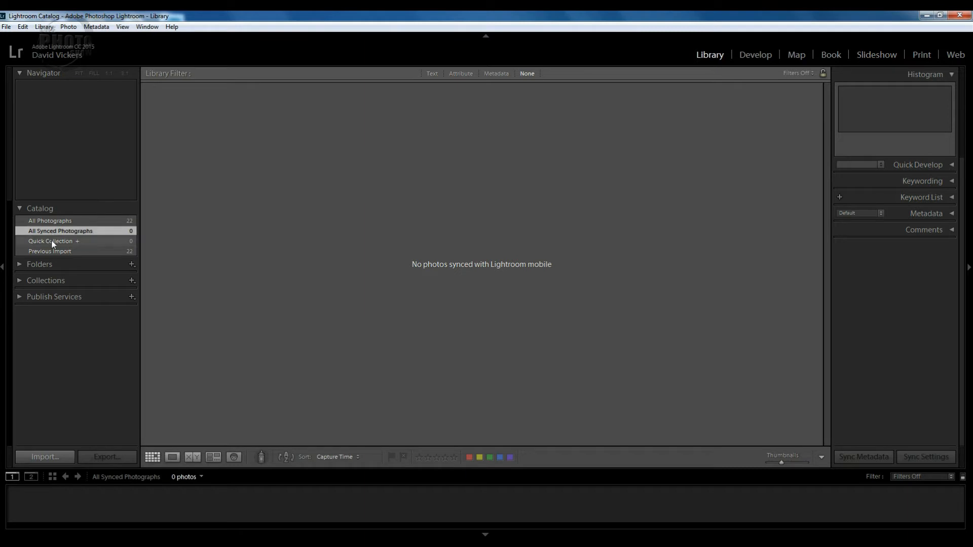
click(52, 241)
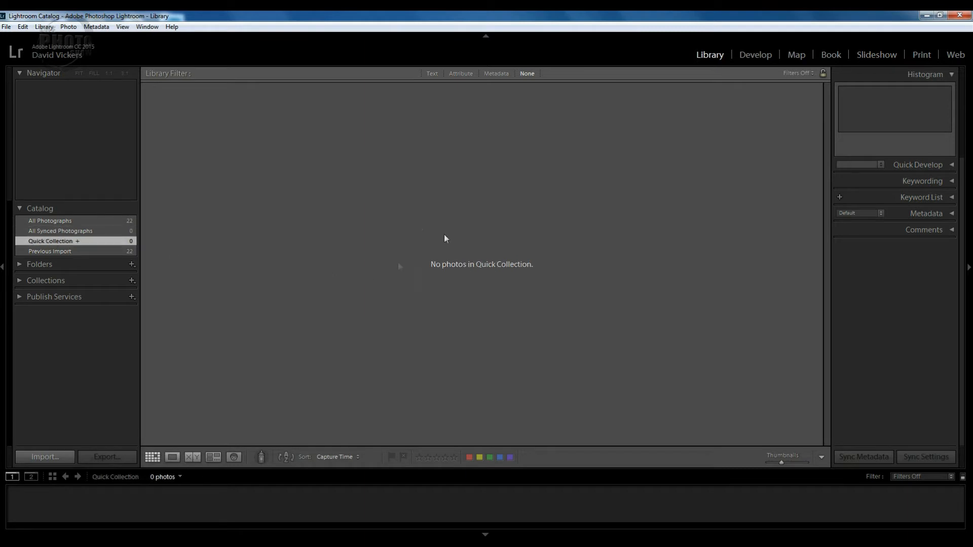
click(48, 253)
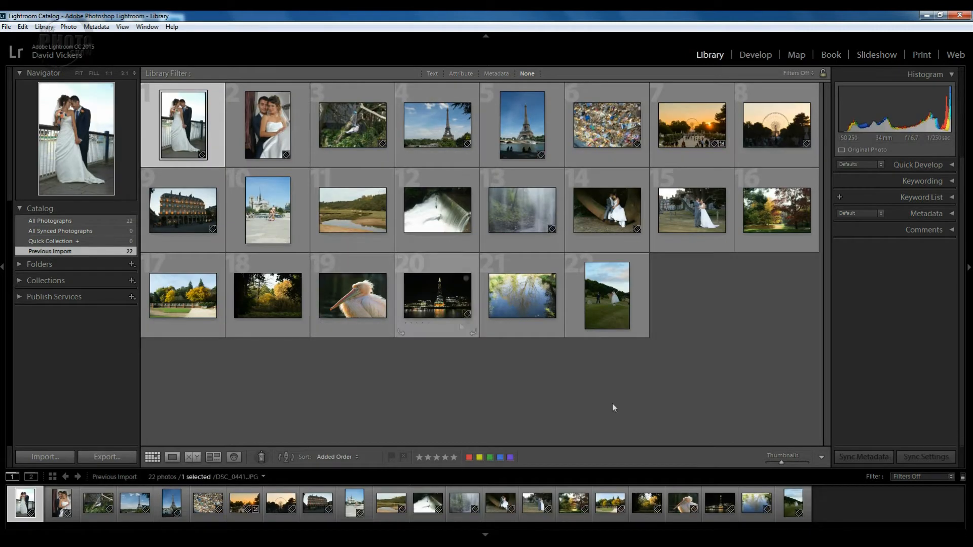
click(60, 222)
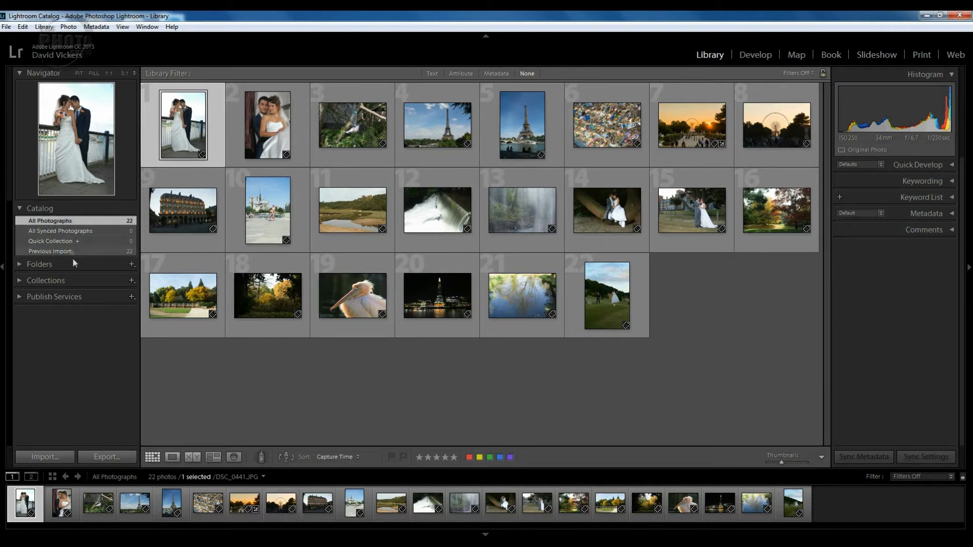
Step: Show the photos in the Lightroom Tutorials folder and select the landscape-format Eiffel Tower photo
click(41, 264)
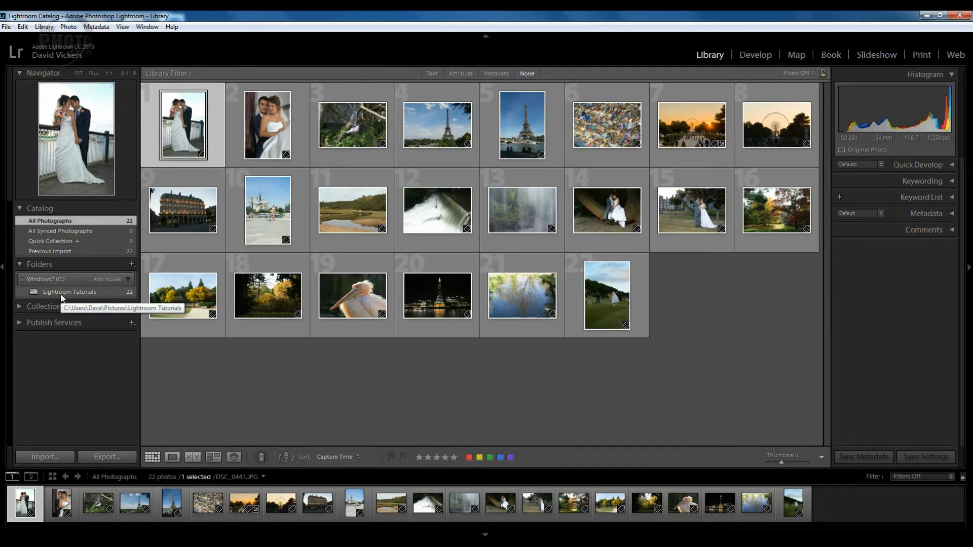
click(61, 293)
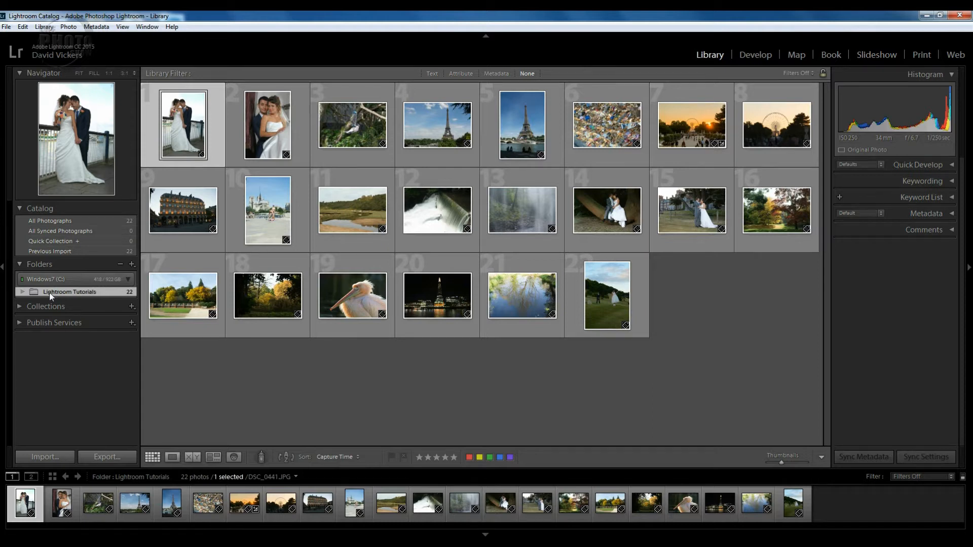
key(Right)
key(Right)
key(Right)
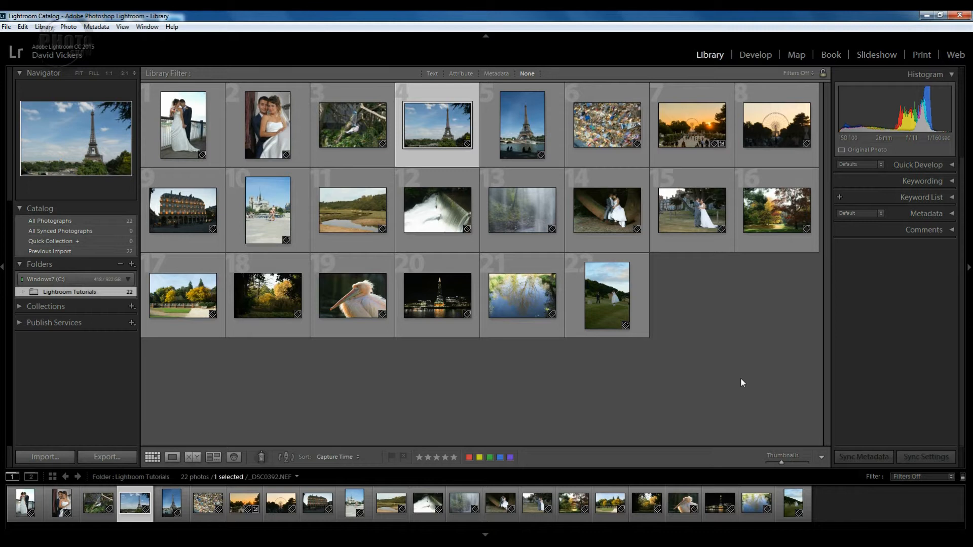
Step: Create a collection named Weddings and remove the included Eiffel Tower photo from it
click(19, 307)
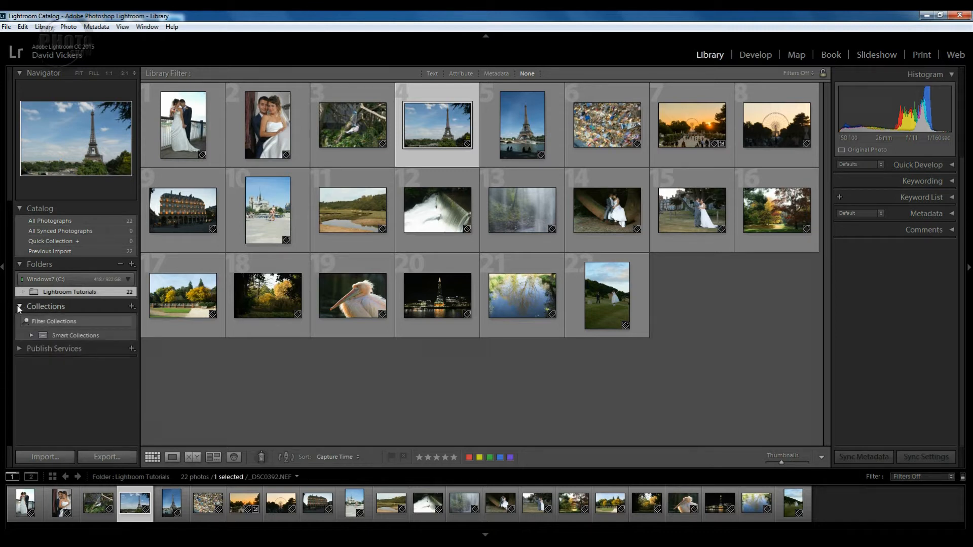
click(131, 306)
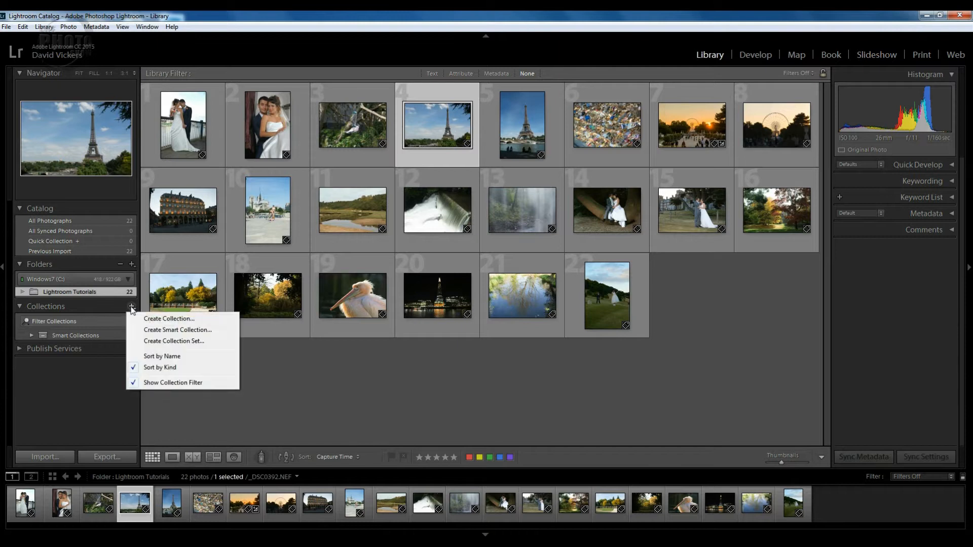
click(161, 319)
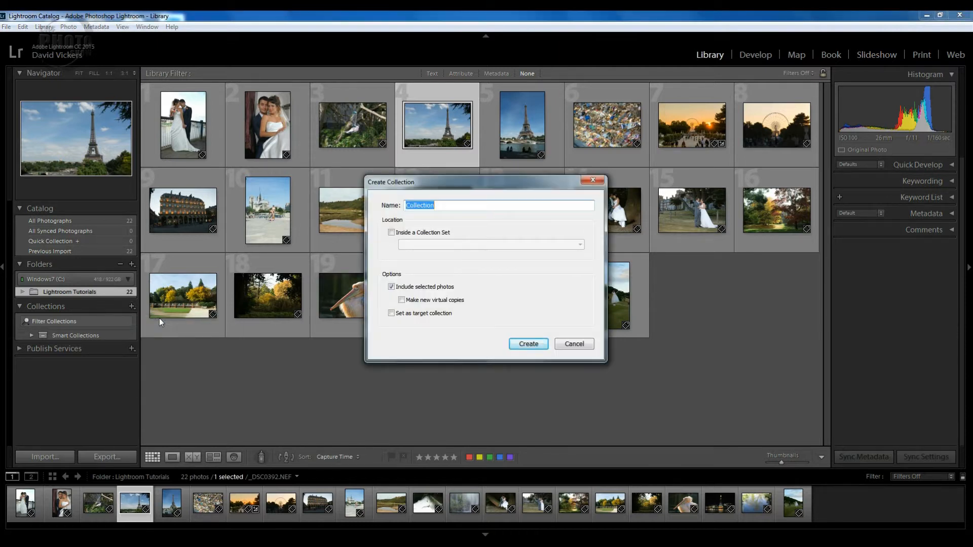
text(Weddings)
click(528, 344)
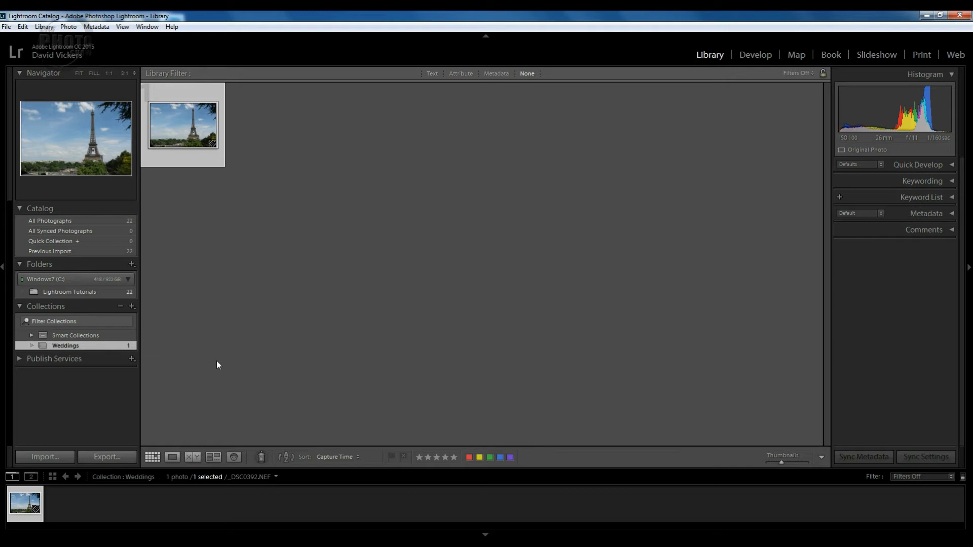
key(Delete)
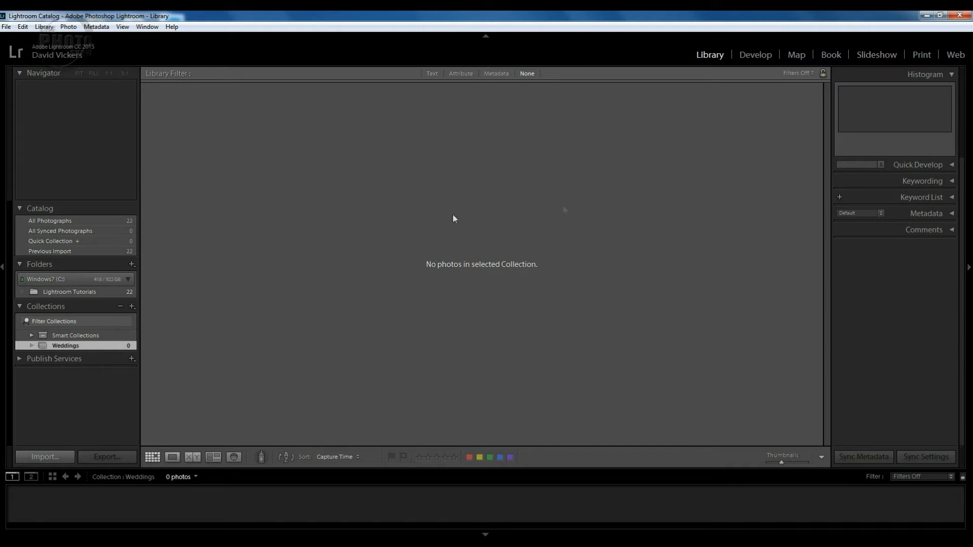
Step: Add the five wedding photos from the Lightroom Tutorials folder to the Weddings collection and display the collection
click(75, 292)
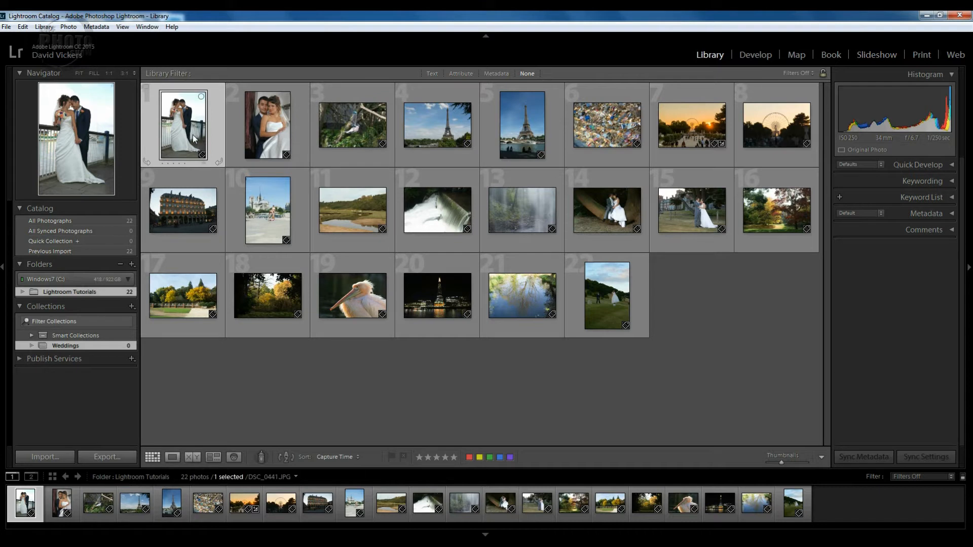
ctrl+click(259, 125)
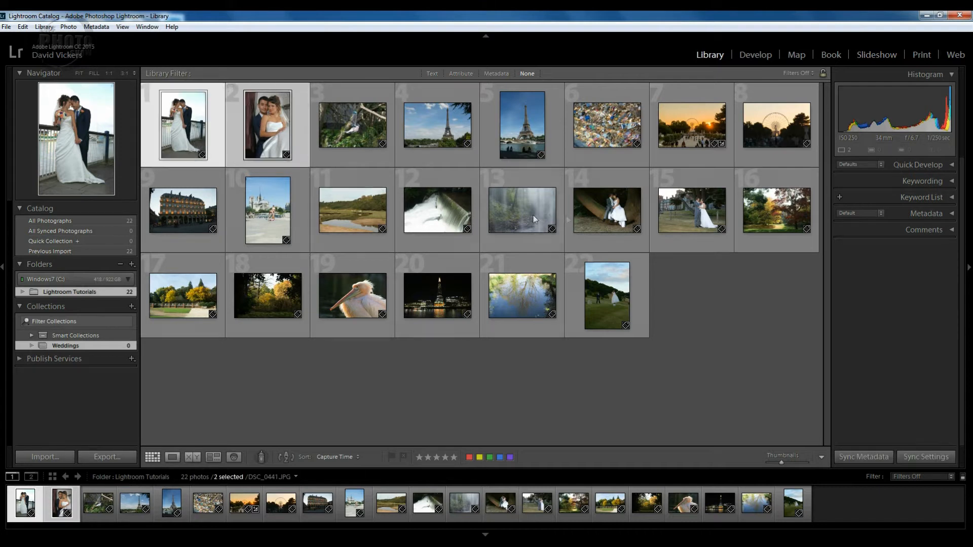
ctrl+click(597, 209)
ctrl+click(673, 209)
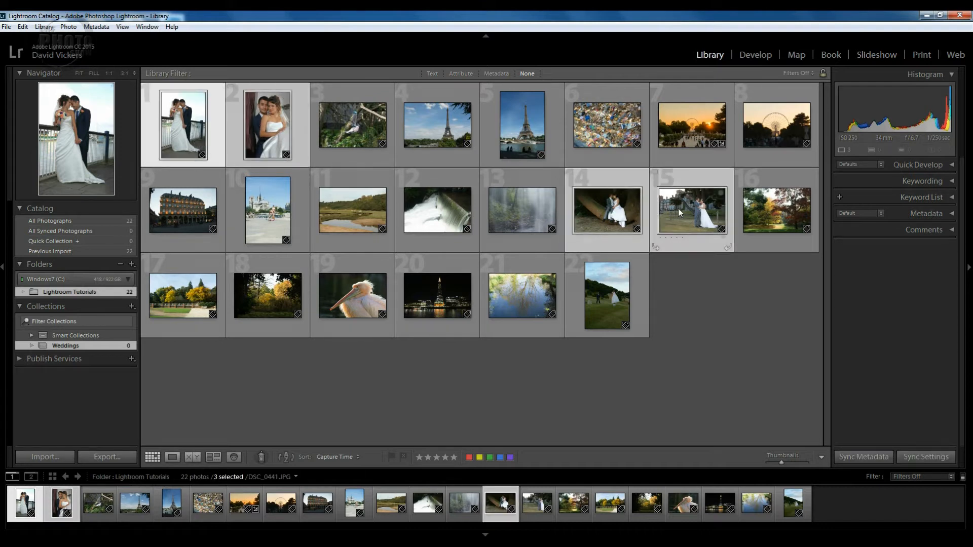
ctrl+click(610, 285)
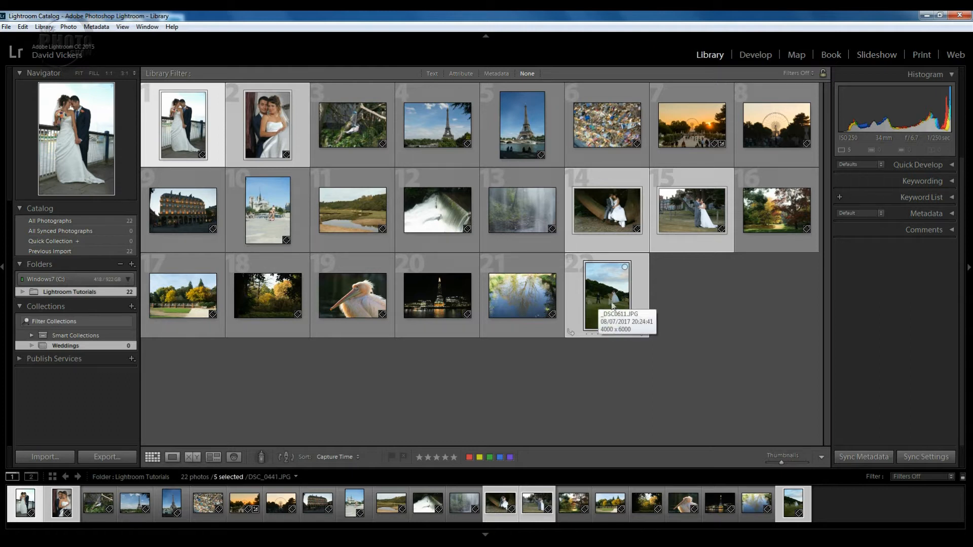
drag(610, 301, 101, 348)
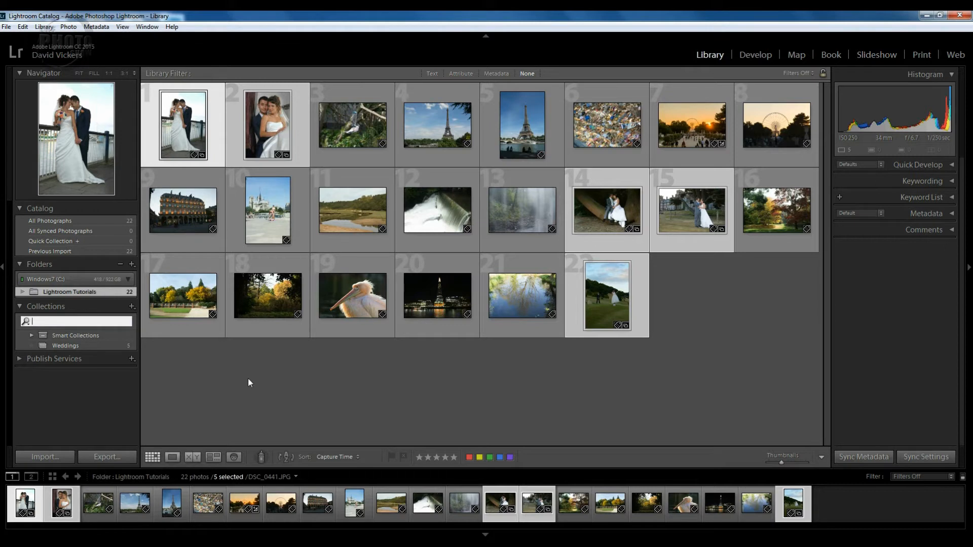
click(68, 348)
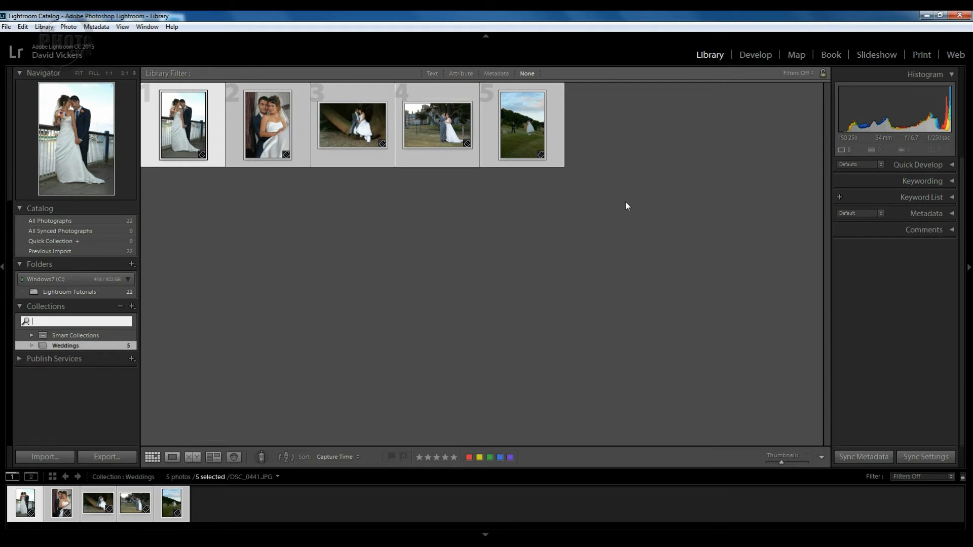
Step: Return to the Lightroom Tutorials folder, deselect its photos and create a collection named Paris
click(53, 291)
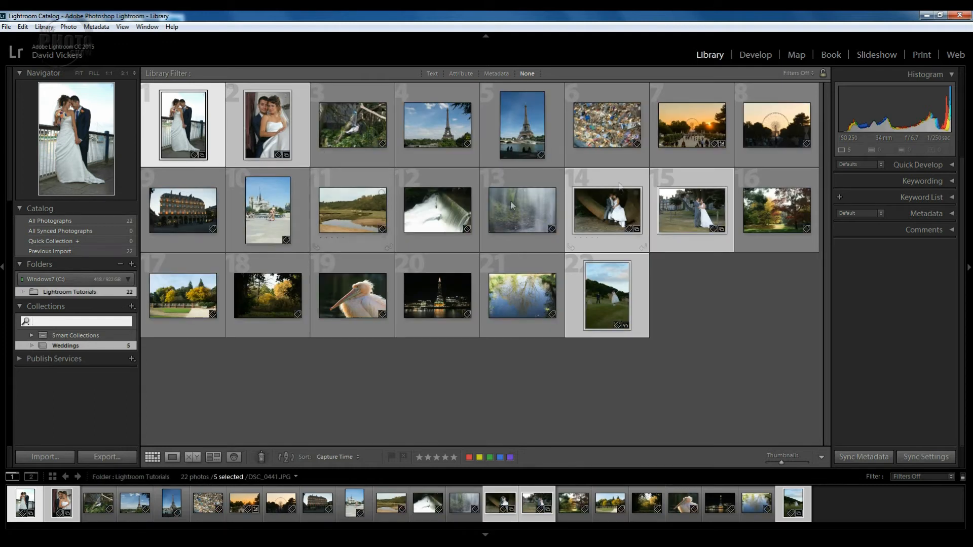
click(177, 358)
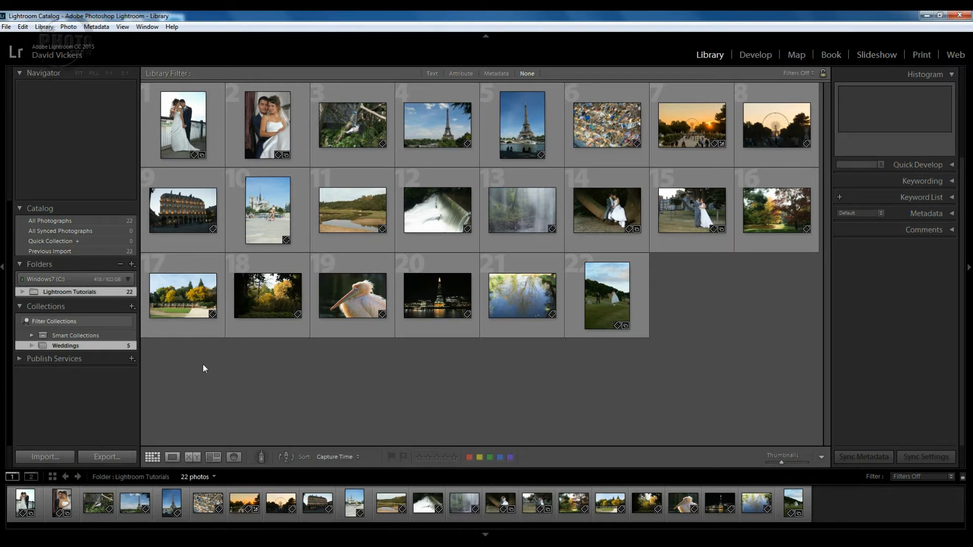
click(131, 307)
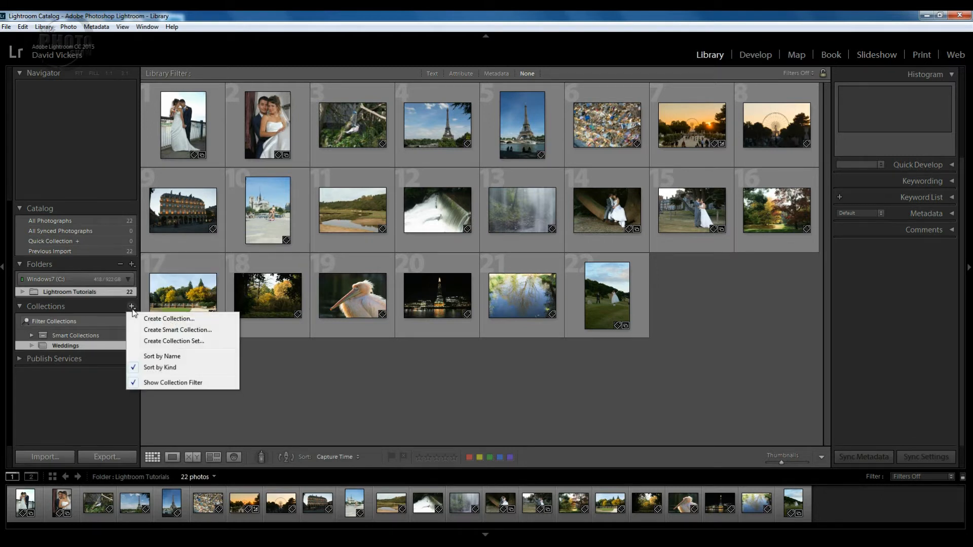
click(159, 319)
text(Paris)
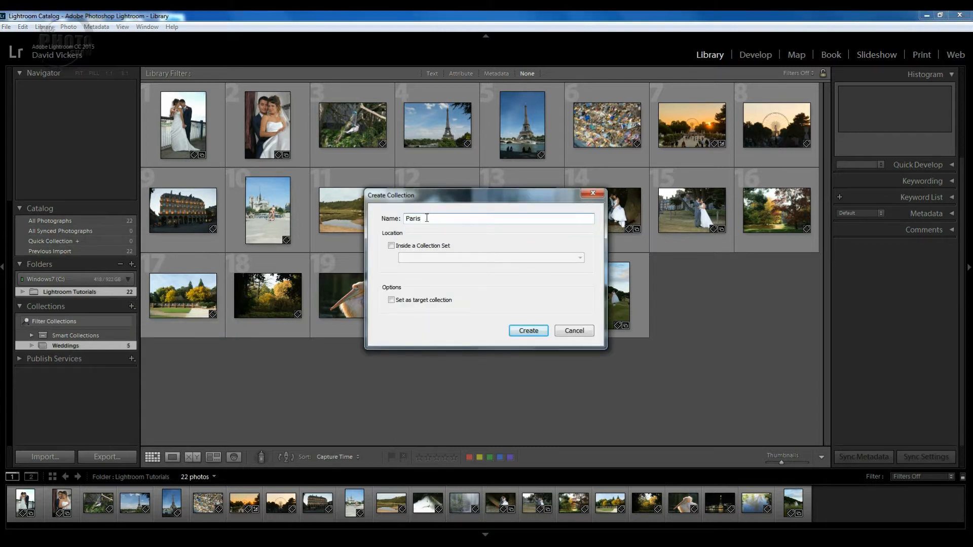
click(532, 331)
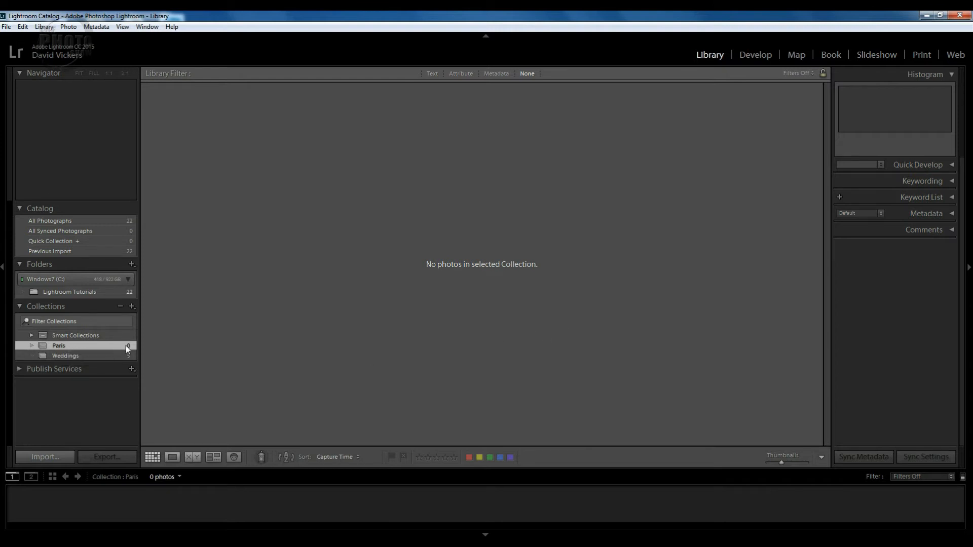
Step: Add the seven consecutive Paris photos from the Lightroom Tutorials folder, Eiffel Tower through cathedral, to the Paris collection and display it
click(80, 293)
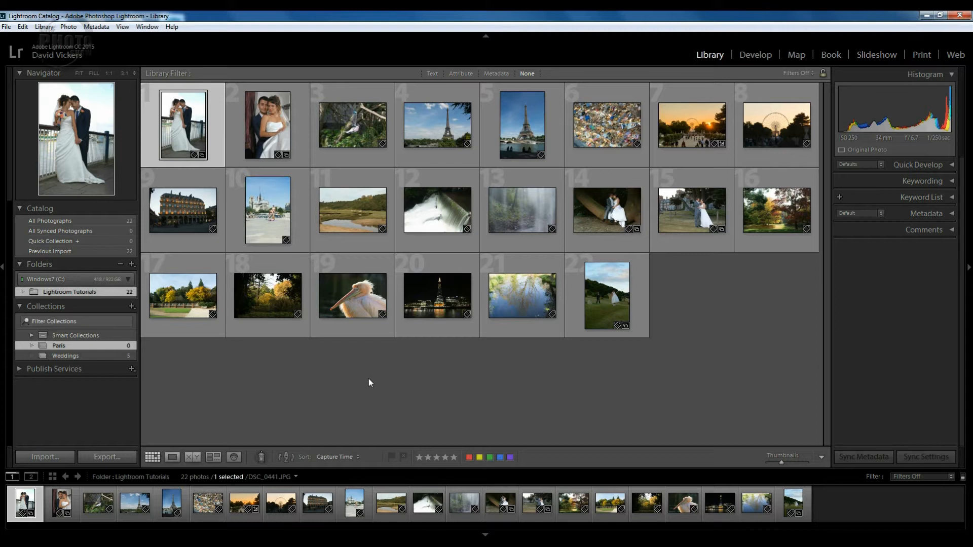
click(435, 108)
shift+click(506, 137)
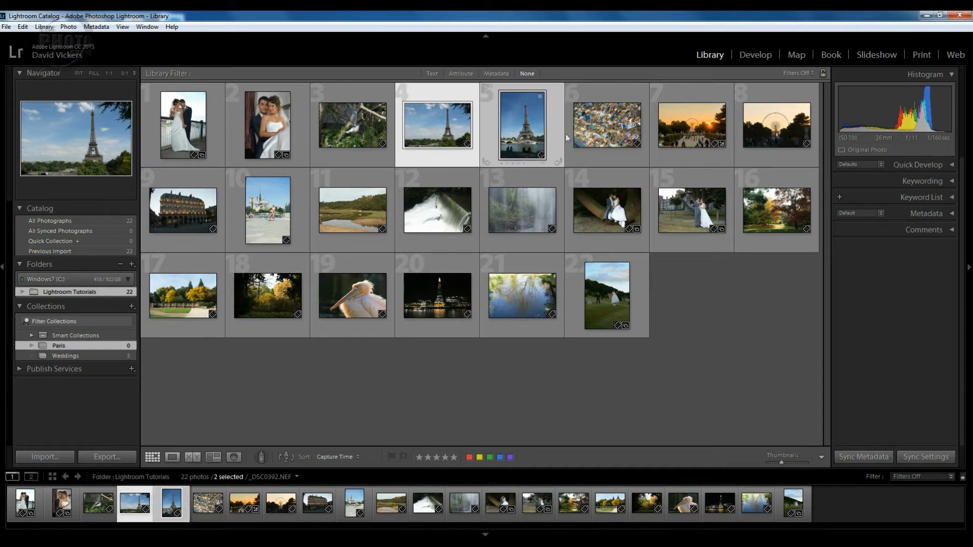
shift+click(603, 135)
shift+click(691, 136)
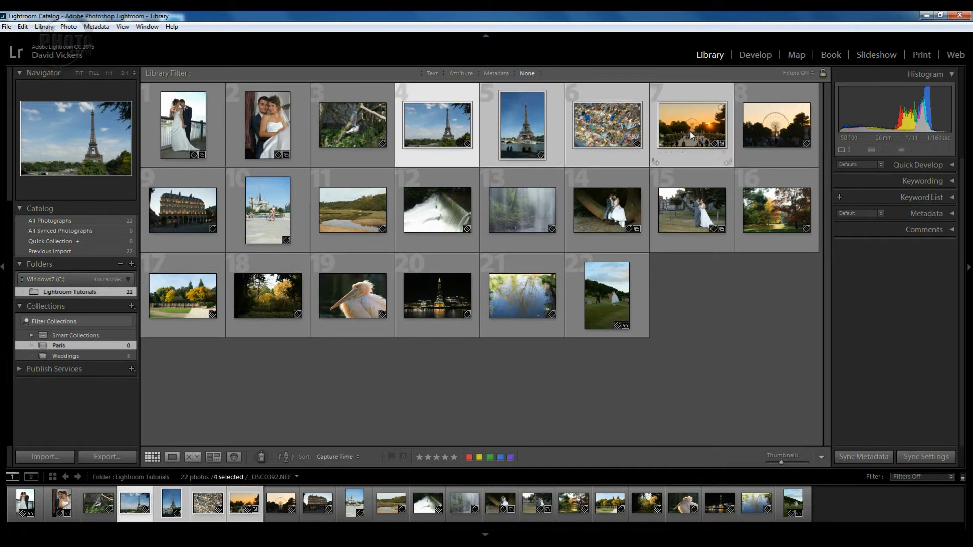
shift+click(780, 132)
shift+click(191, 217)
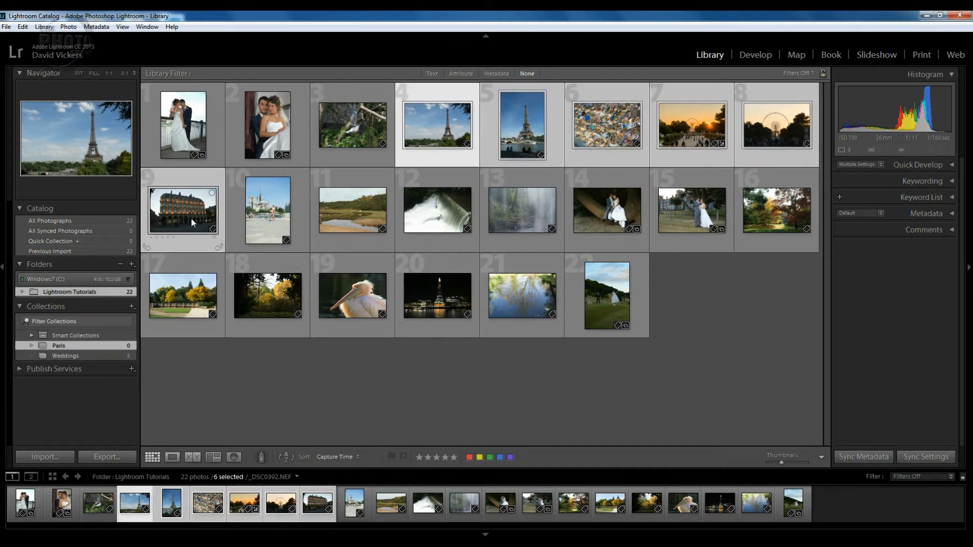
shift+click(260, 216)
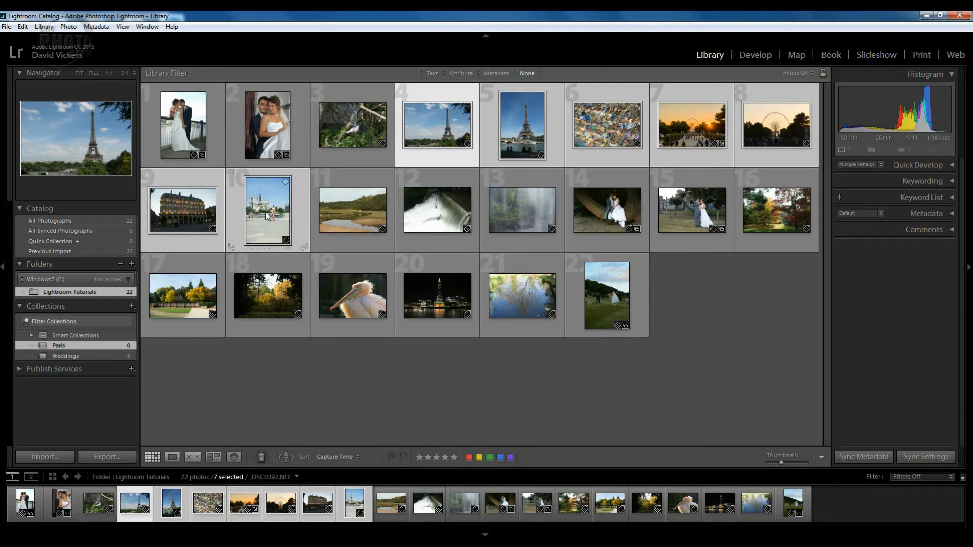
drag(268, 216, 86, 349)
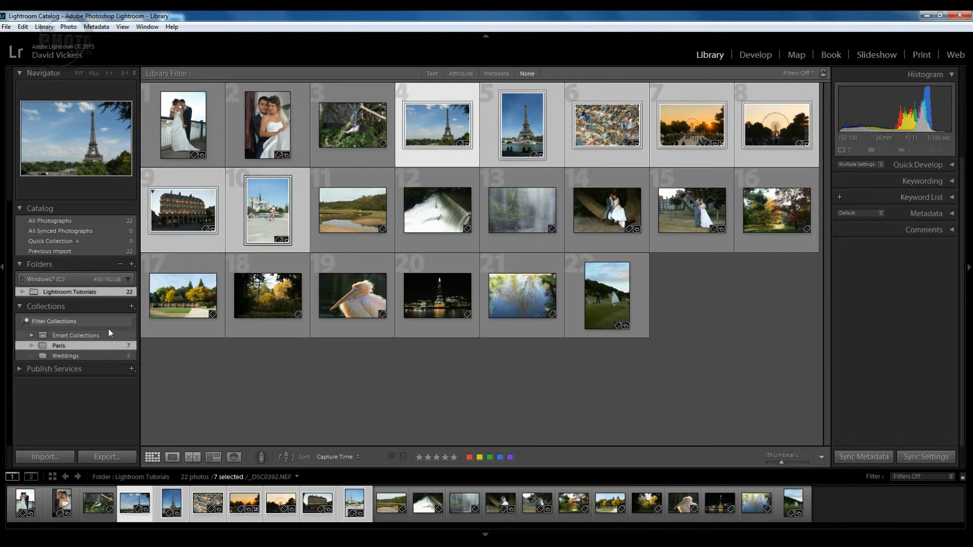
click(65, 349)
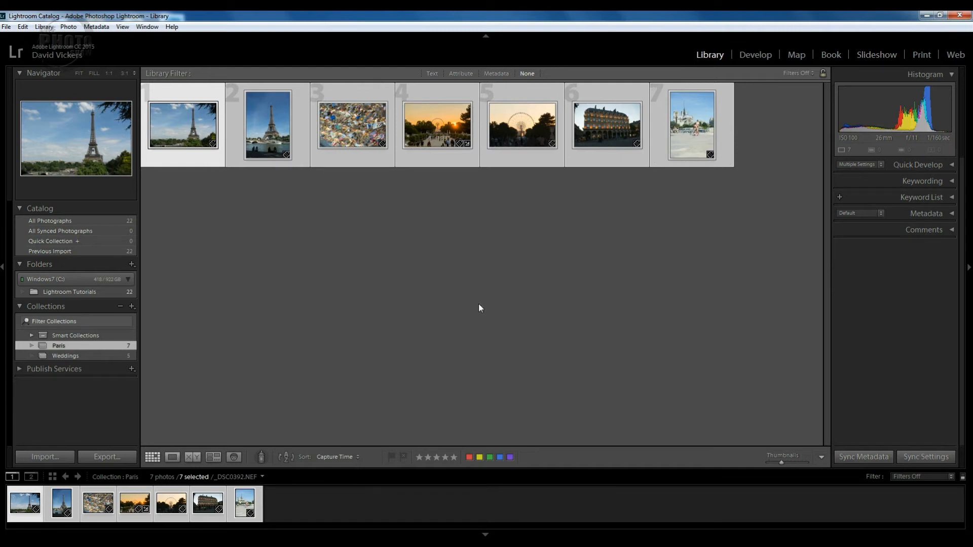
Step: Compare the Lightroom Tutorials folder with the Weddings and Paris collections by displaying each in turn
click(46, 292)
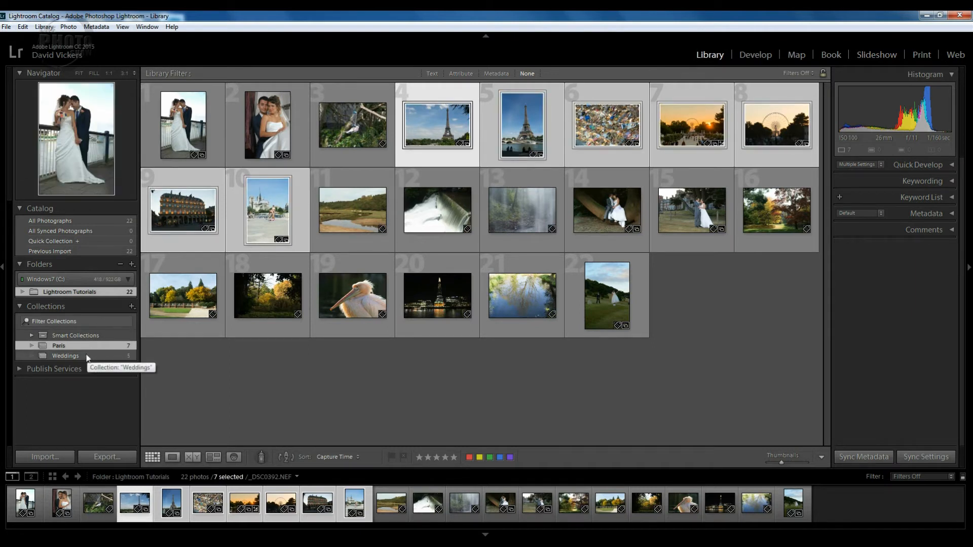
click(87, 356)
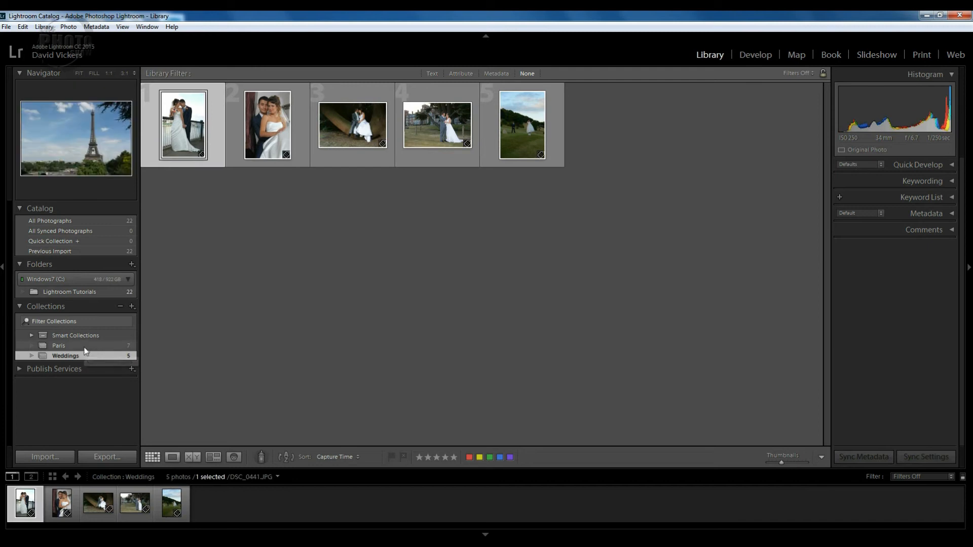
click(86, 348)
click(80, 357)
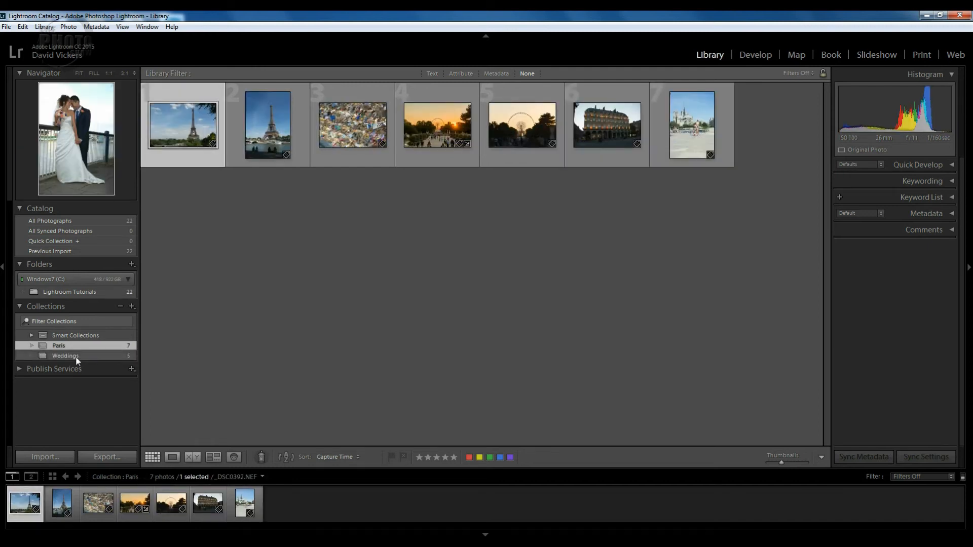
click(76, 292)
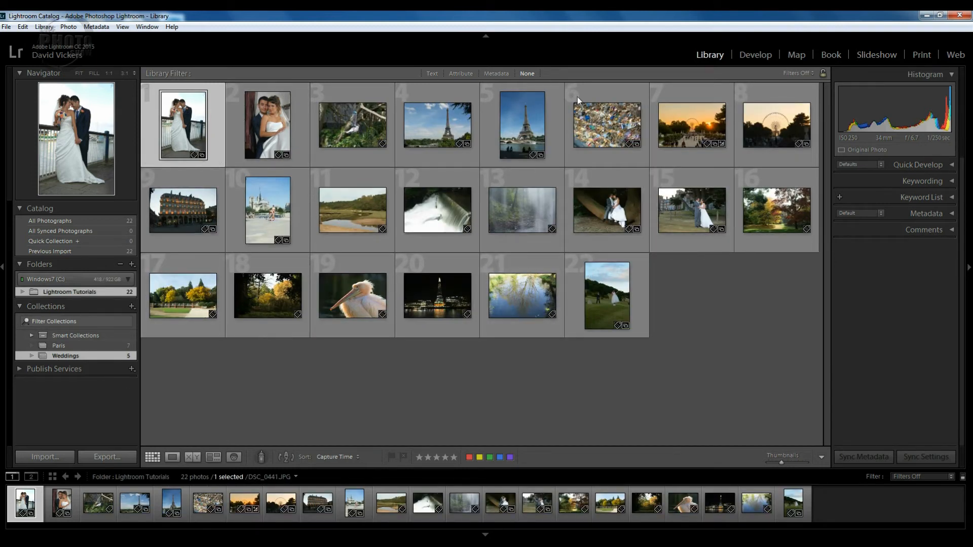
click(71, 347)
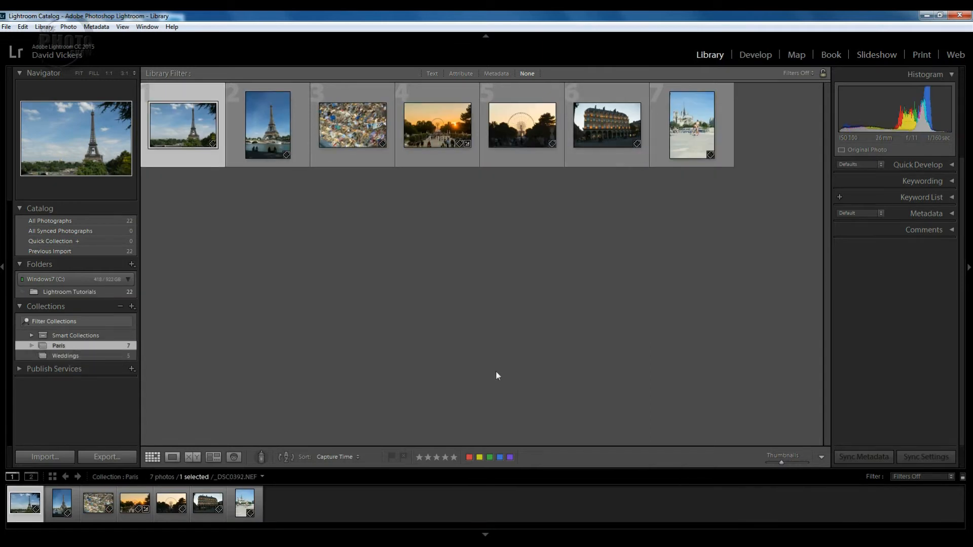
click(54, 355)
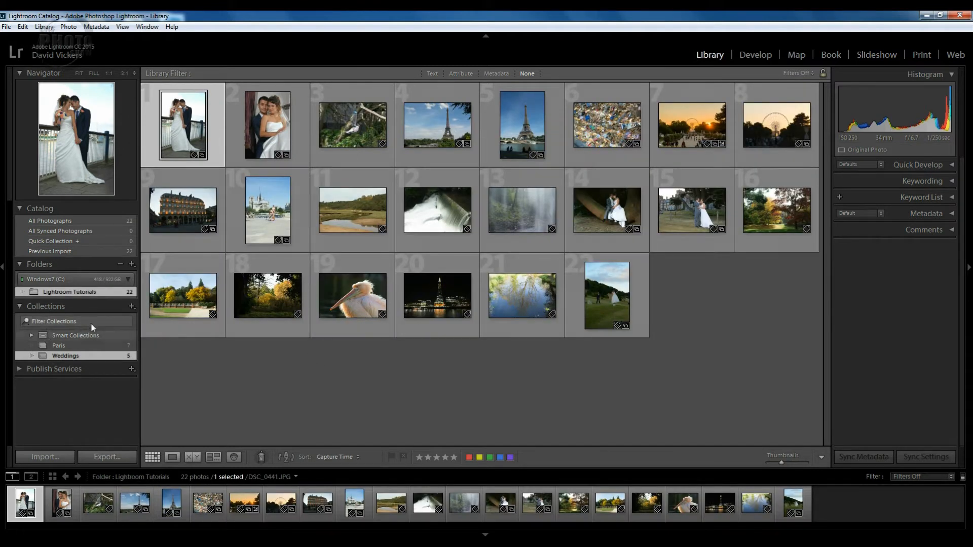
Step: View the available Publish Services and collapse them, and look at the Library Filter's Text and Attribute options
click(19, 369)
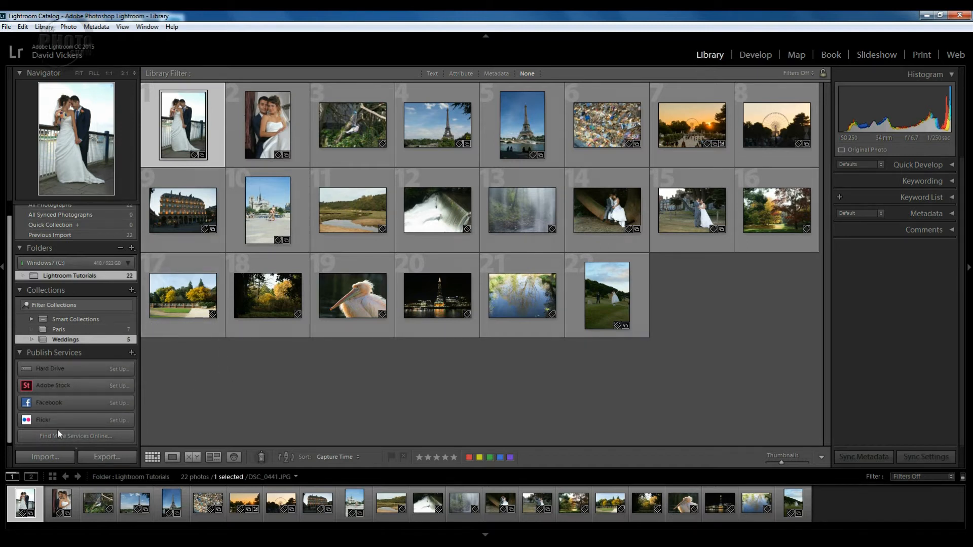
click(20, 354)
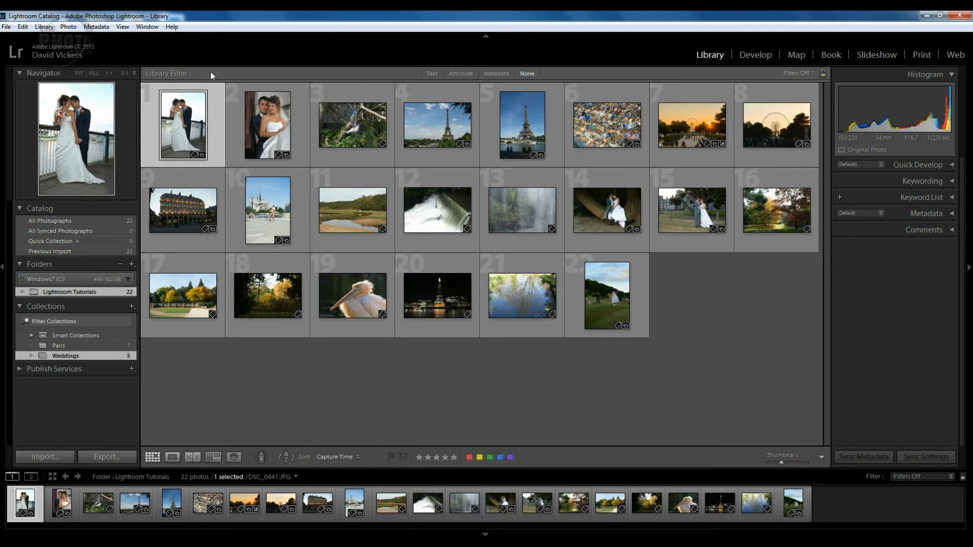
click(431, 73)
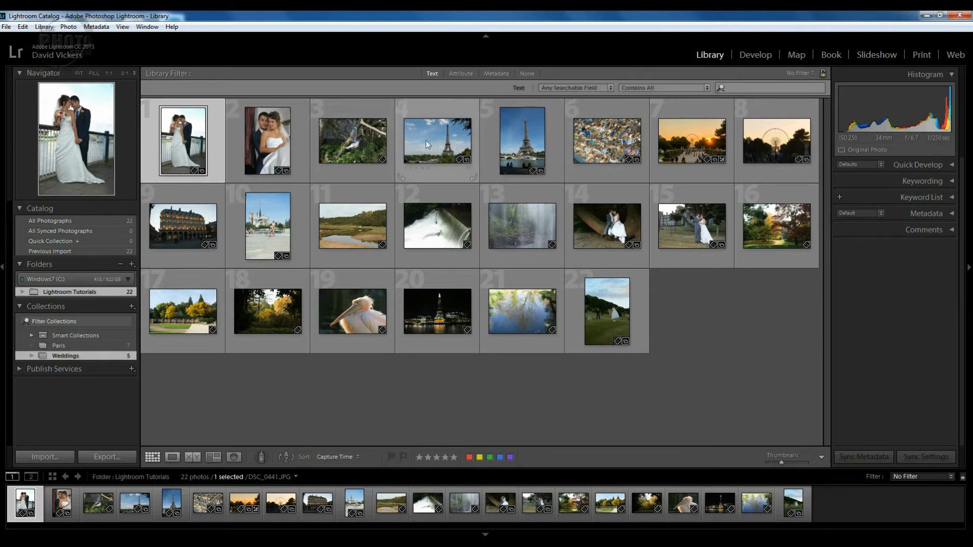
click(460, 73)
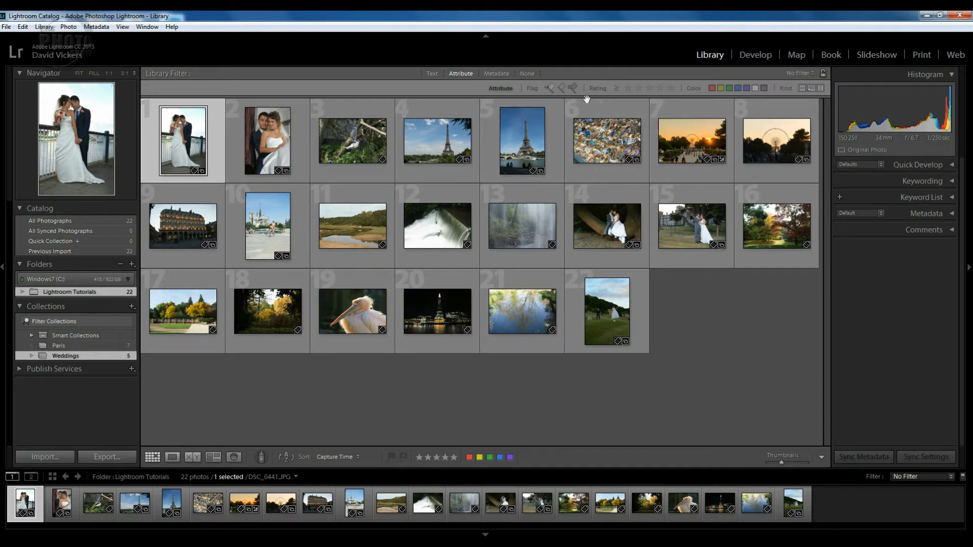
Step: Filter the folder's photos by metadata date for 2017, 2016 and 2013, and return to all dates
click(495, 74)
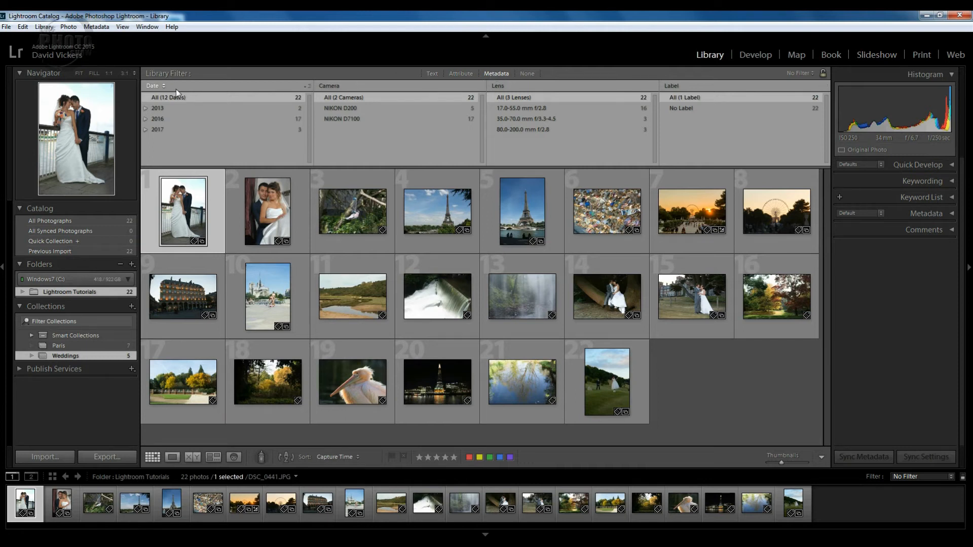
click(163, 130)
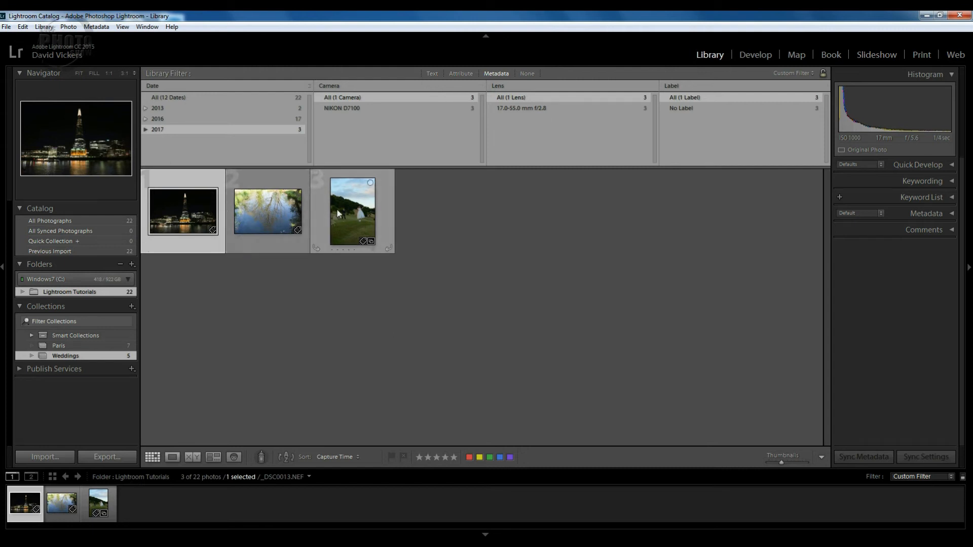
click(163, 119)
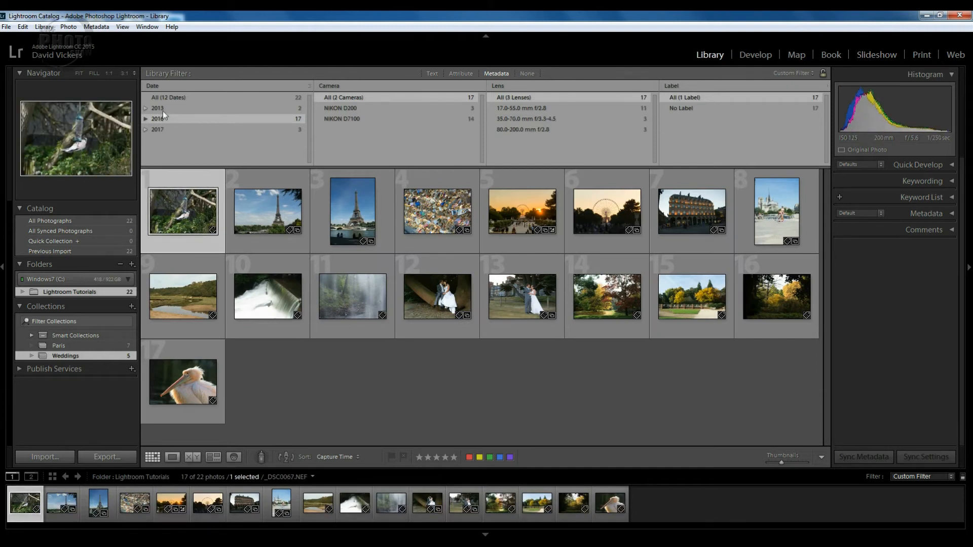
click(163, 107)
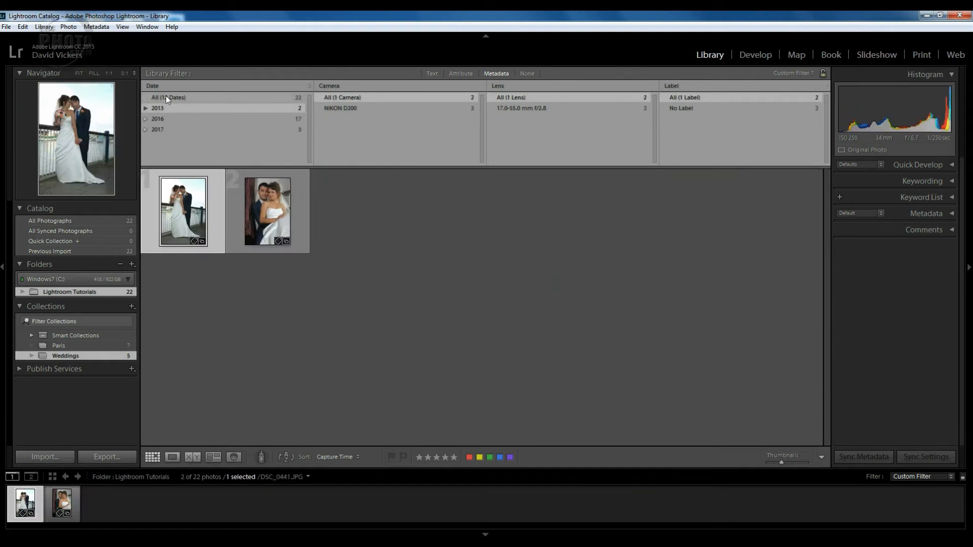
click(166, 96)
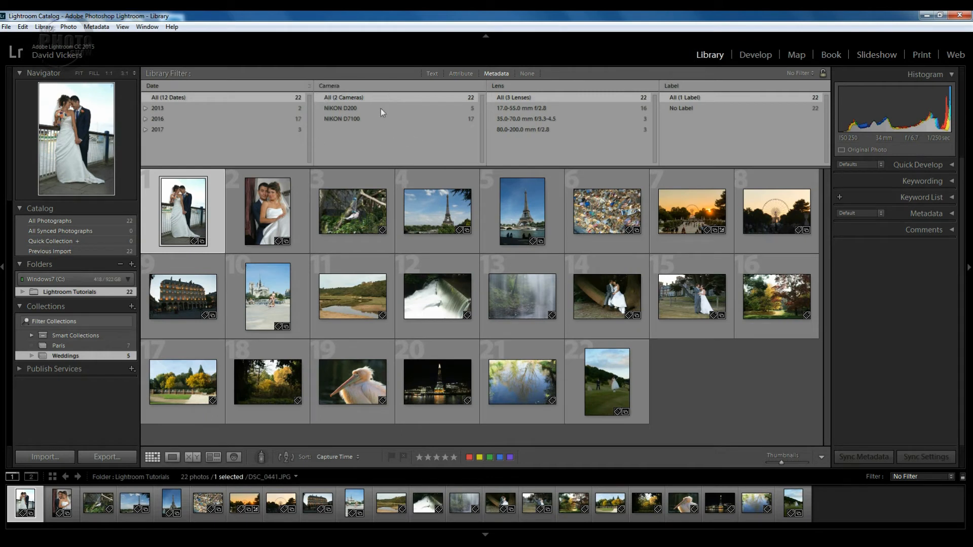
Step: Filter the photos by camera for the NIKON D7100 and NIKON D200, and return to all cameras
click(341, 120)
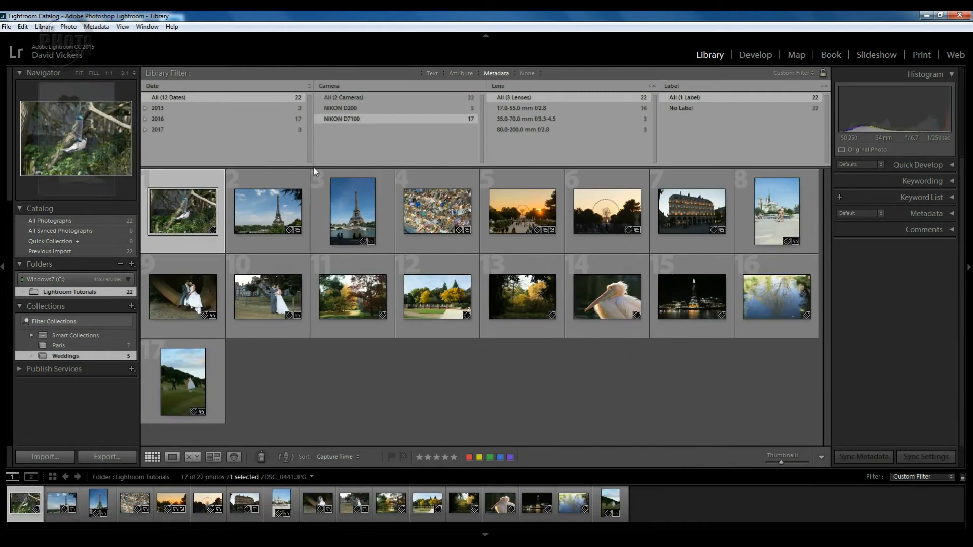
click(336, 108)
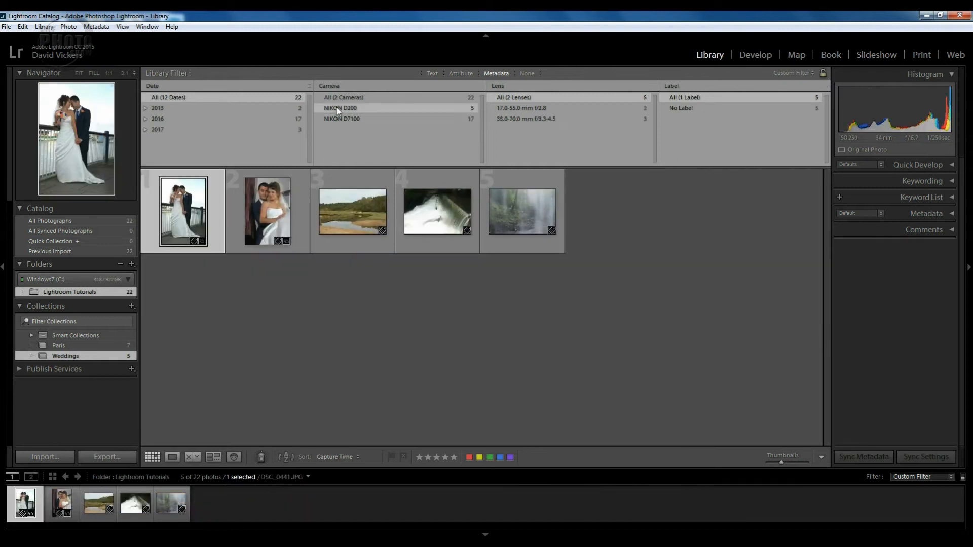
click(342, 98)
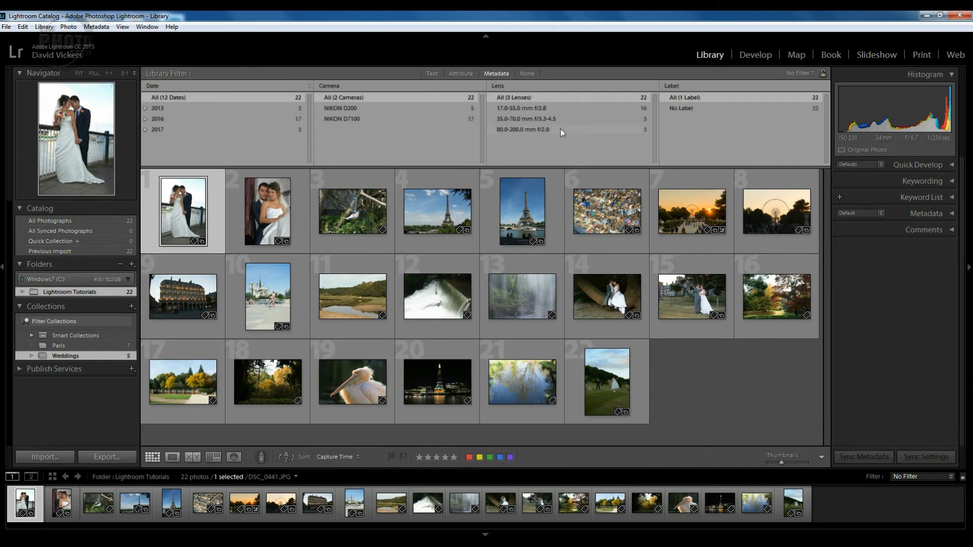
Step: Filter the photos by the 80.0-200.0 mm, 35.0-70.0 mm and 17.0-55.0 mm lenses, and turn the Library Filter off
click(527, 130)
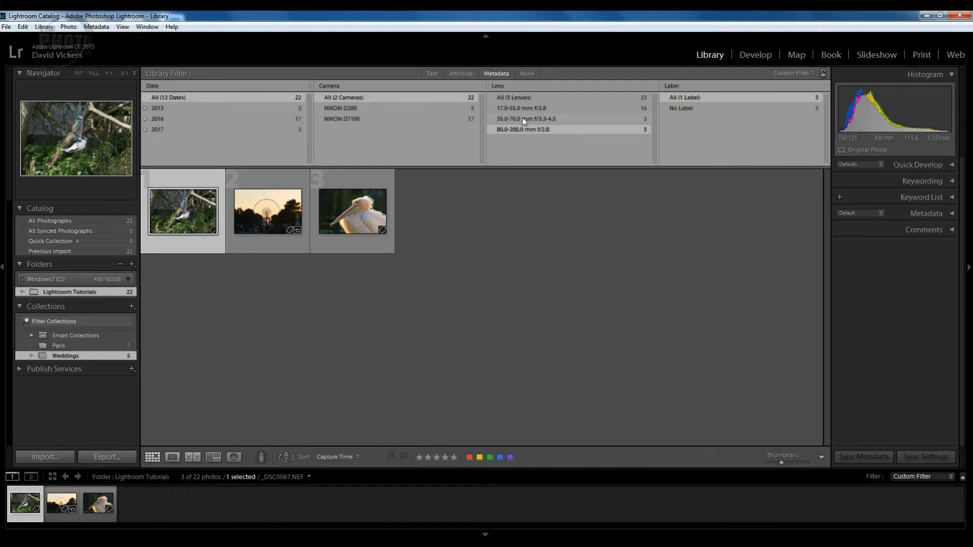
click(524, 119)
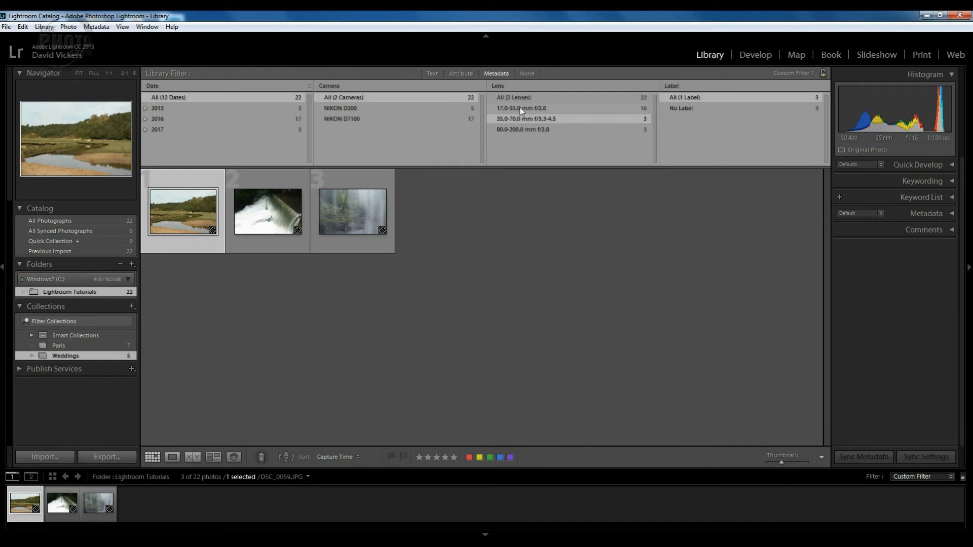
click(521, 110)
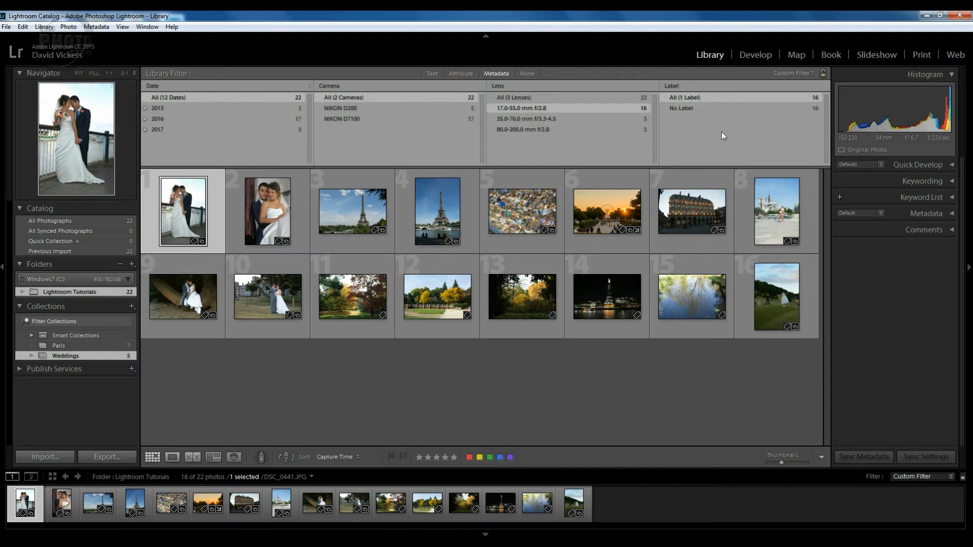
click(528, 74)
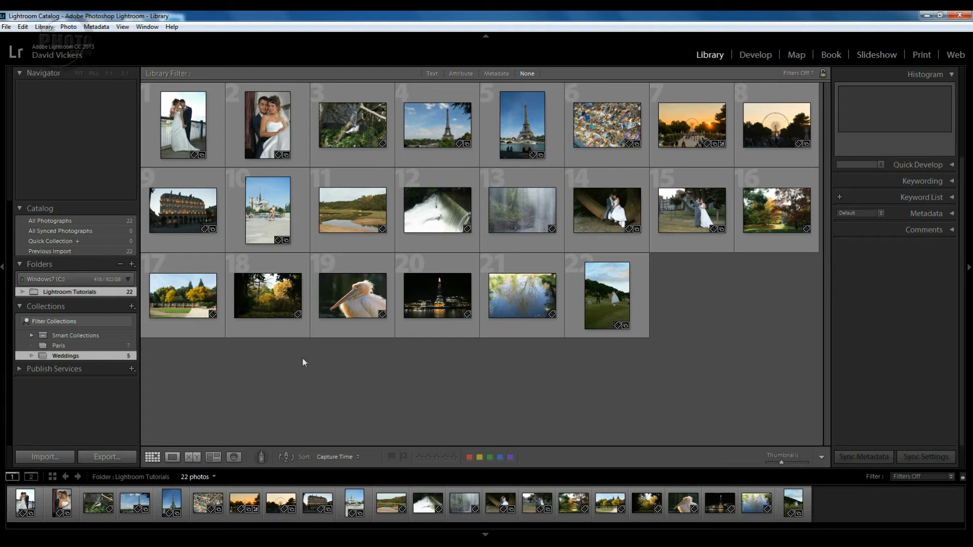
Step: Open the landscape Eiffel Tower photo in Loupe view, inspect the tower at 1:1, and return to the fitted view
click(428, 126)
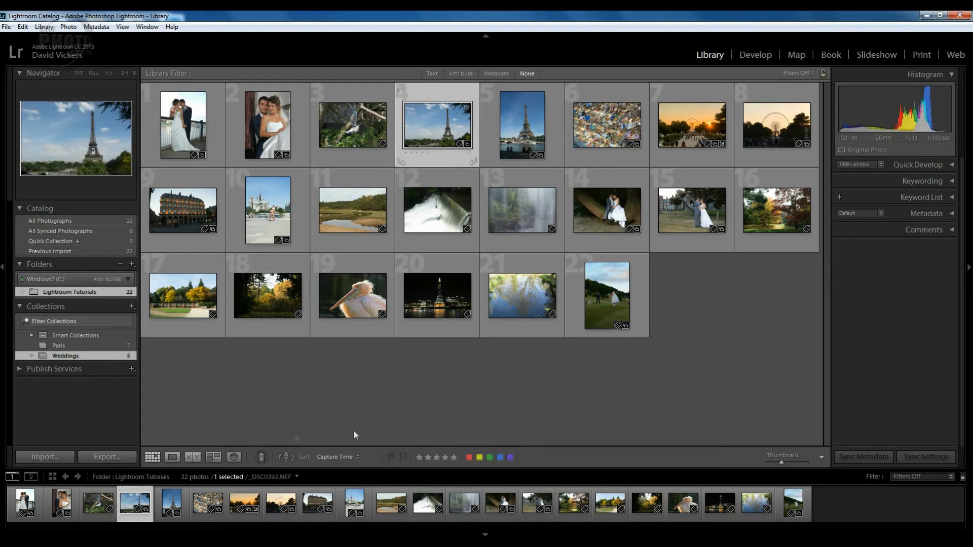
click(172, 457)
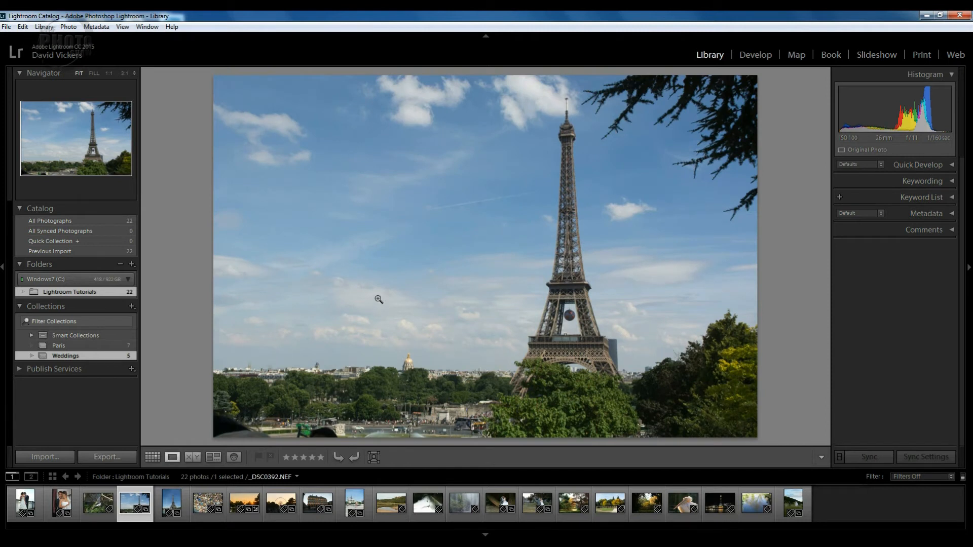
click(458, 254)
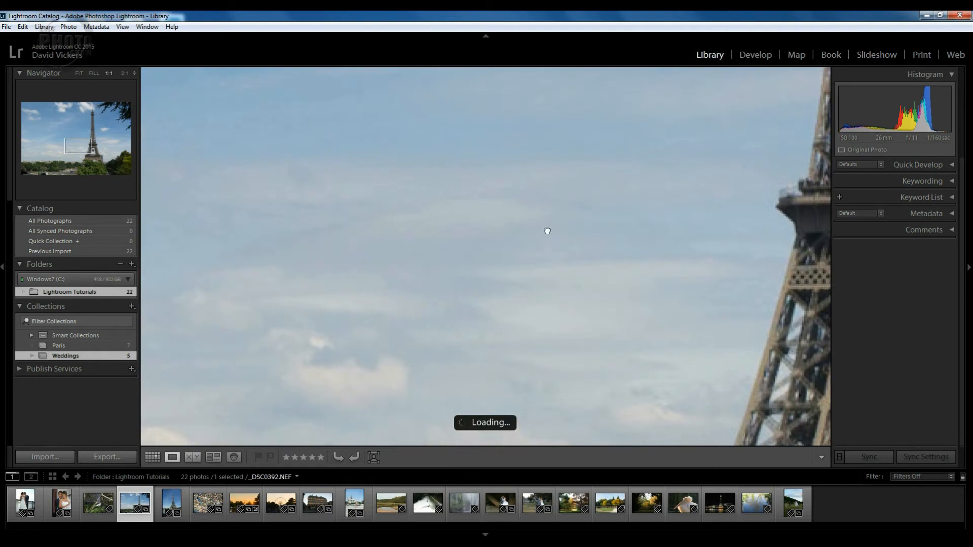
drag(547, 230, 442, 153)
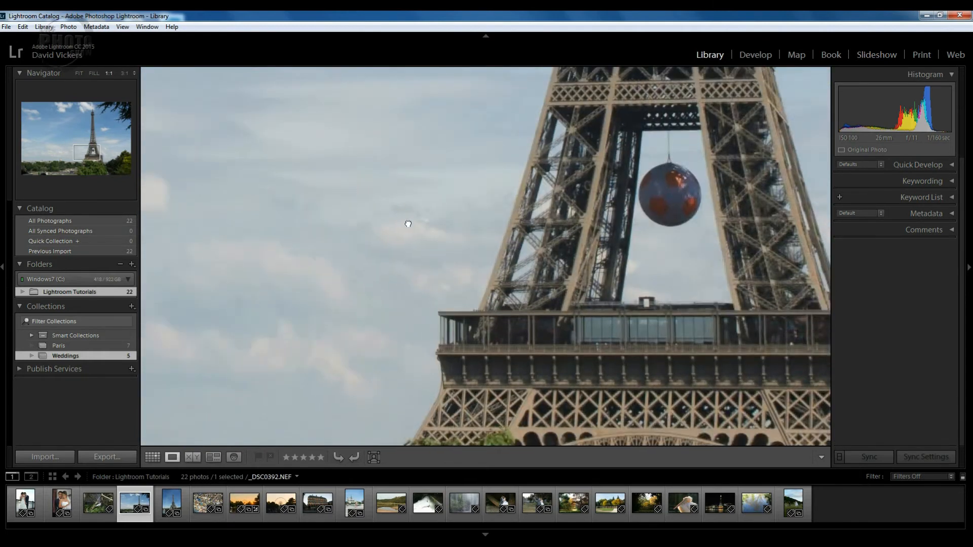
drag(406, 221, 549, 224)
click(479, 246)
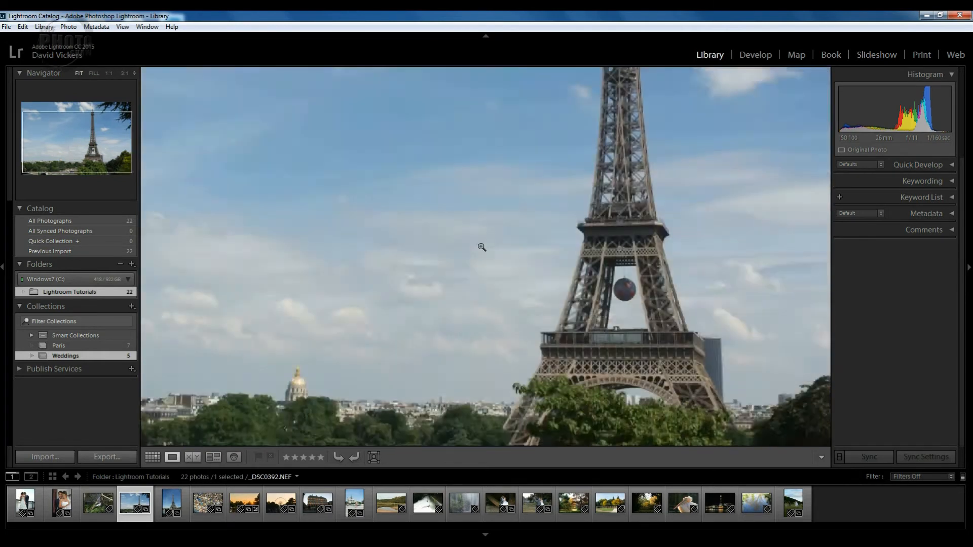
Step: Return to Grid view, show the selected Eiffel Tower photo in Loupe view once more, and go back to the grid
click(154, 457)
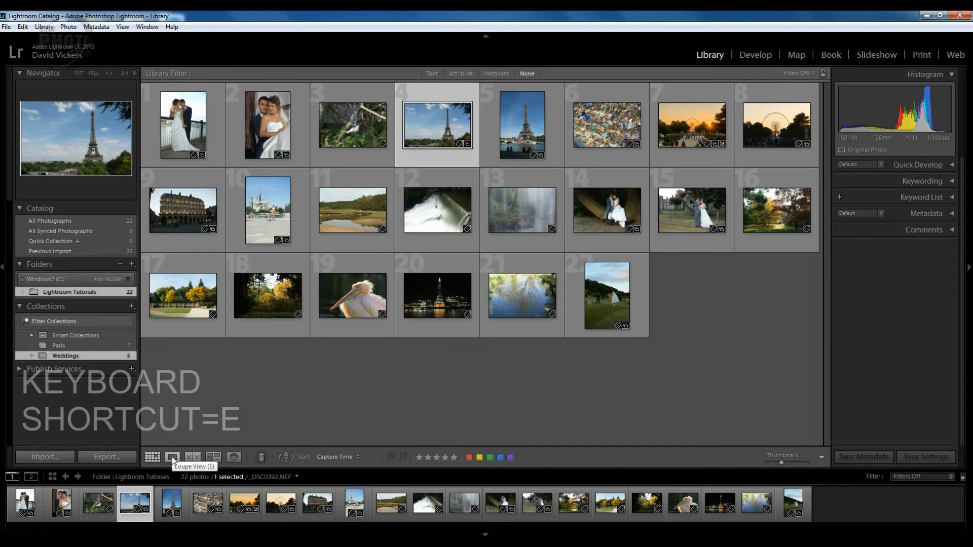
click(172, 456)
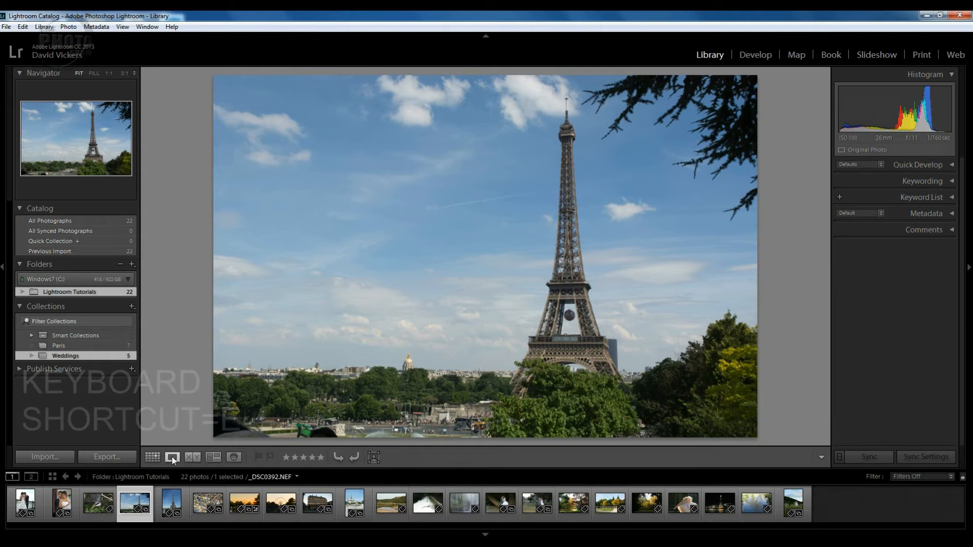
key(g)
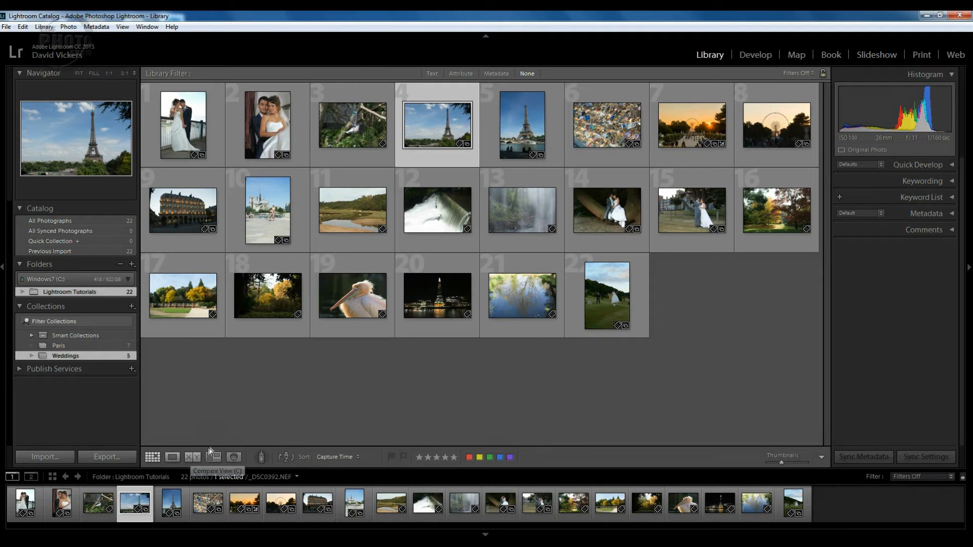
Step: Compare the two Eiffel Tower photos in Compare view, advance the candidate to the Ferris wheel photos, and return to Grid view
ctrl+click(516, 150)
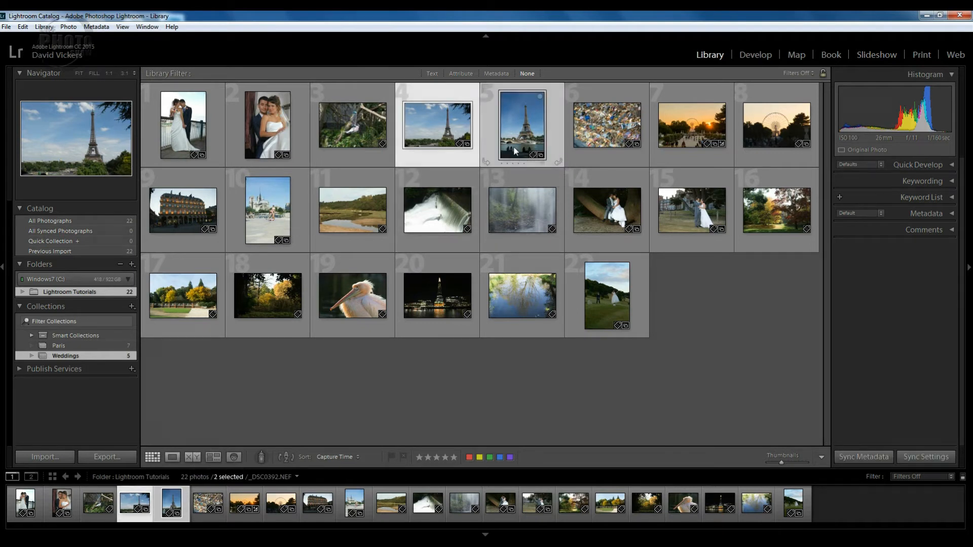
click(193, 457)
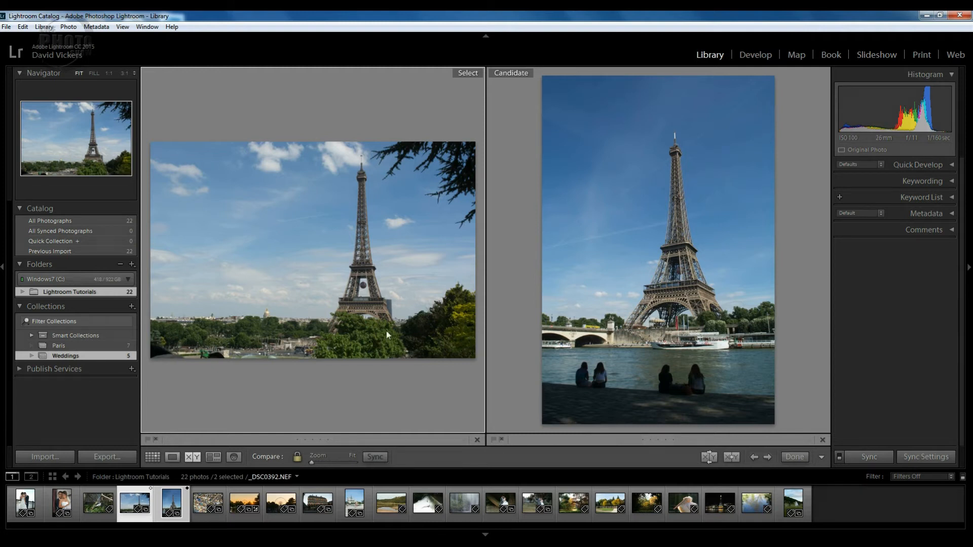
click(634, 302)
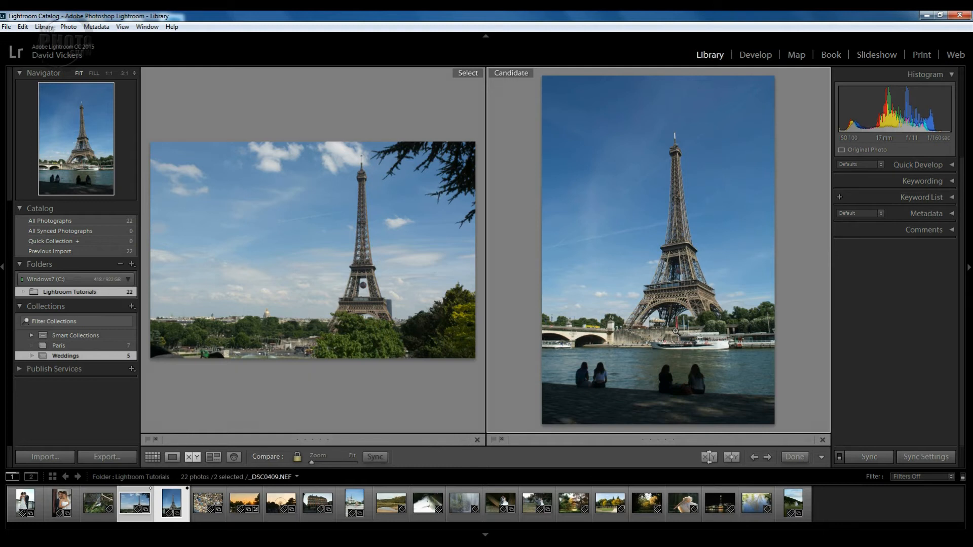
key(Right)
key(Right)
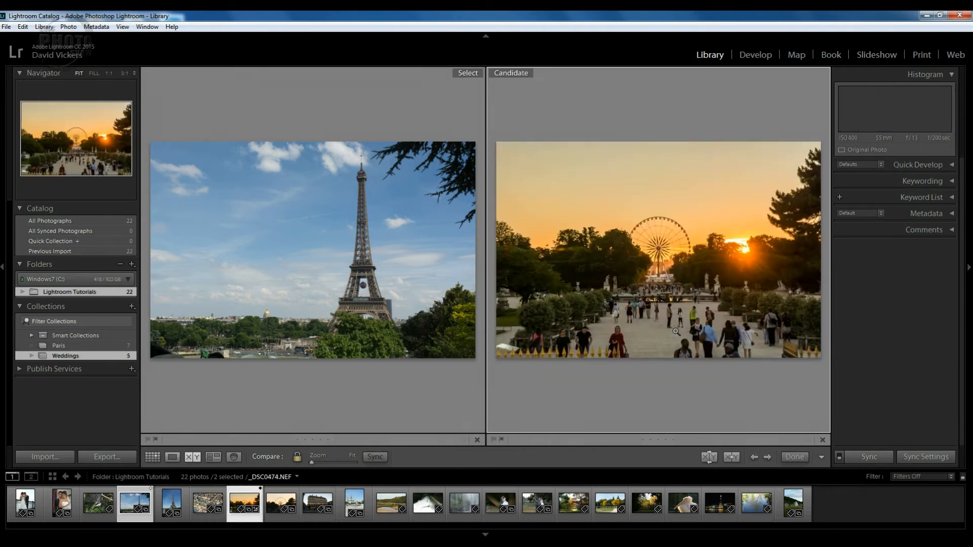
key(Right)
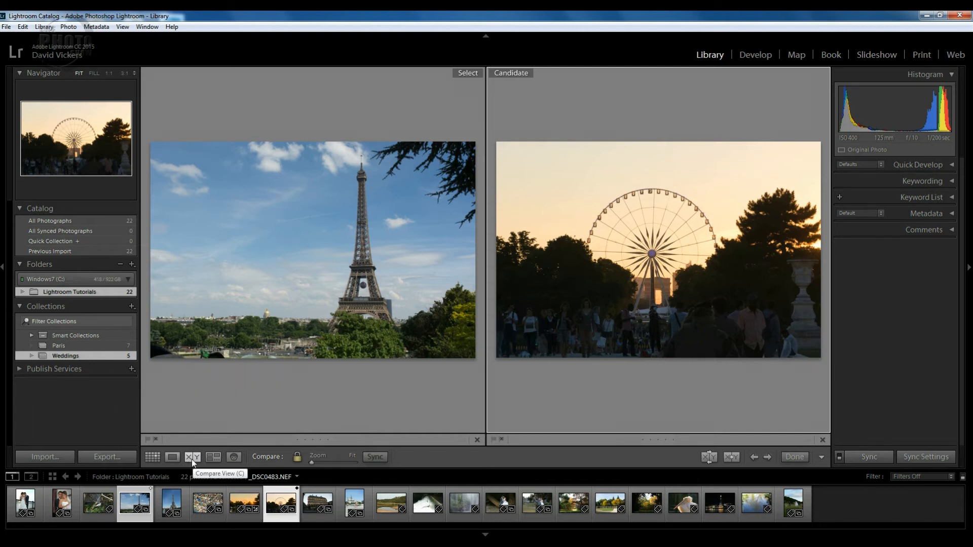
key(e)
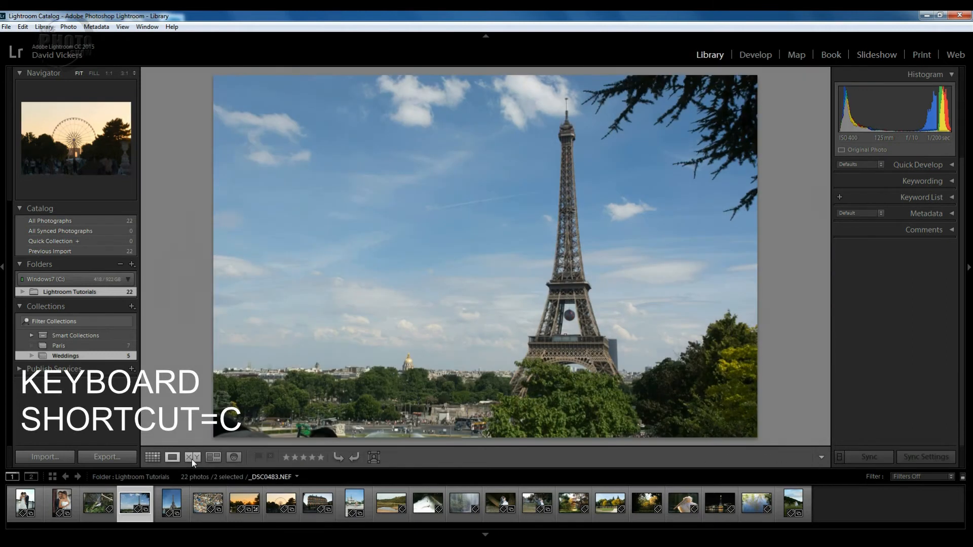
key(g)
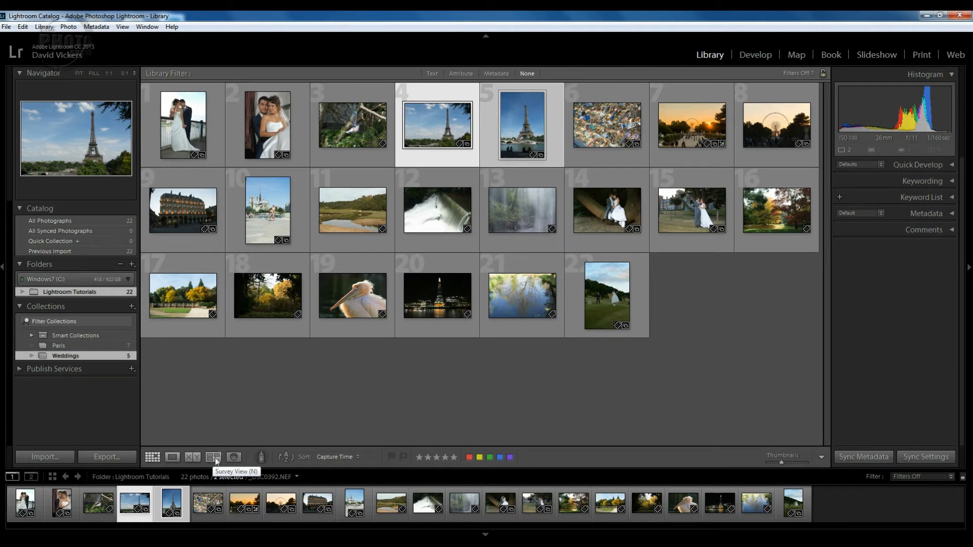
Step: Clear the selection, select the three autumn tree photos and the pond reflection photo, and show them in Survey view
click(233, 421)
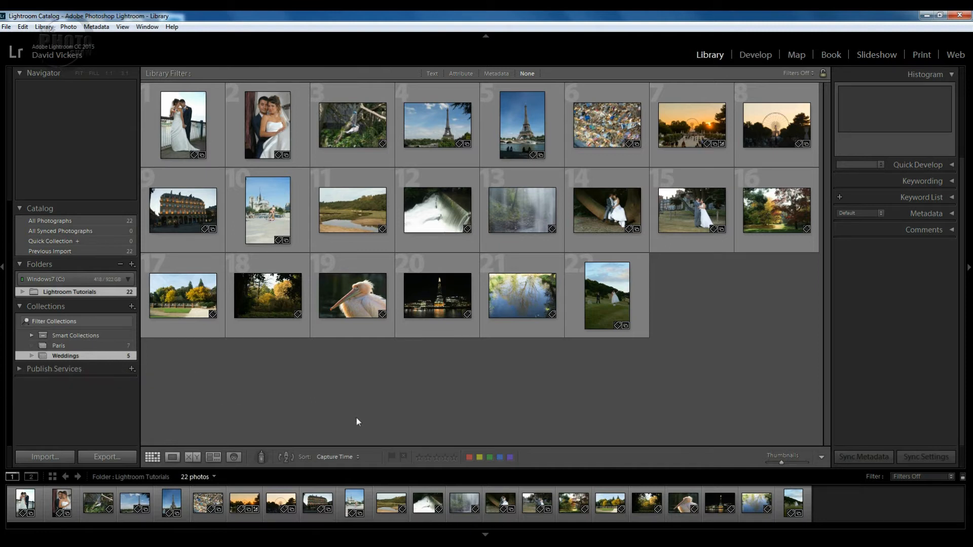
click(783, 224)
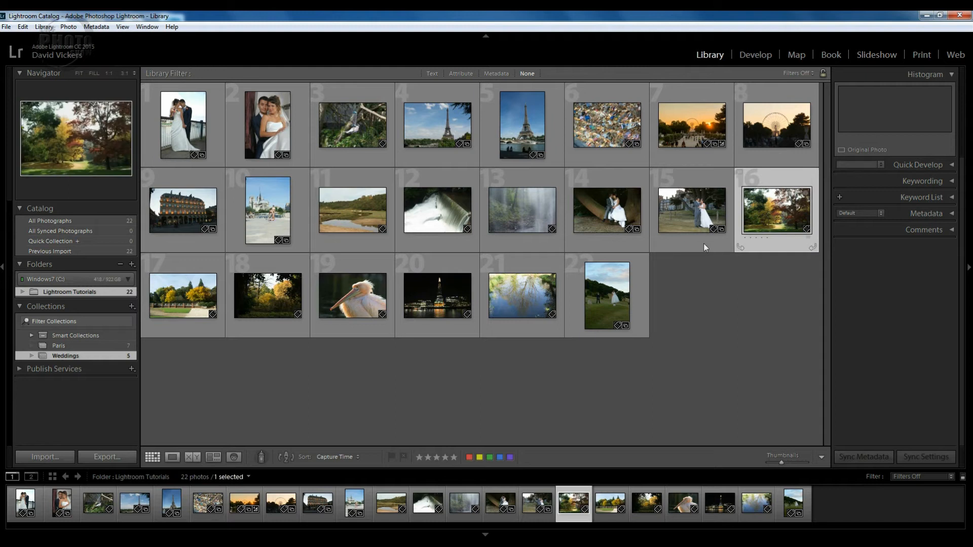
shift+click(188, 298)
shift+click(244, 296)
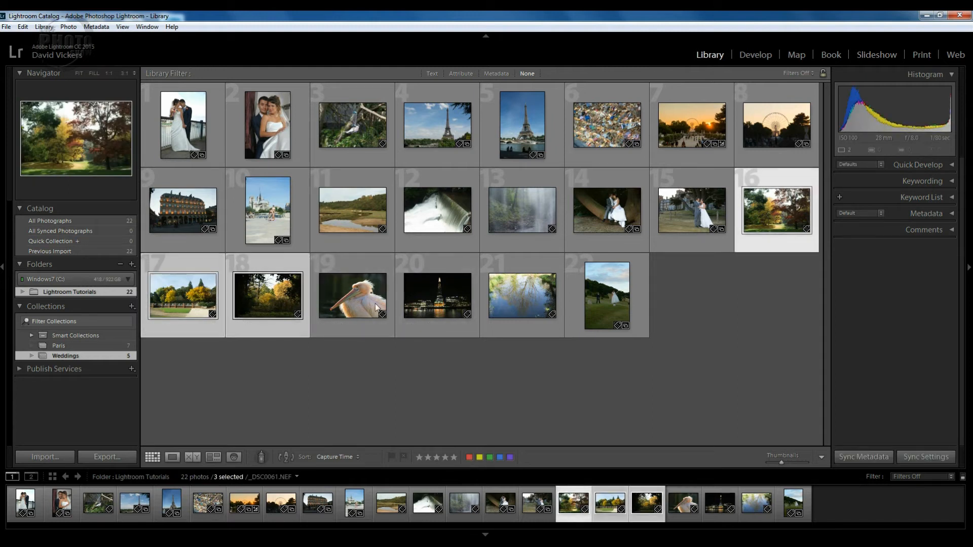
ctrl+click(501, 298)
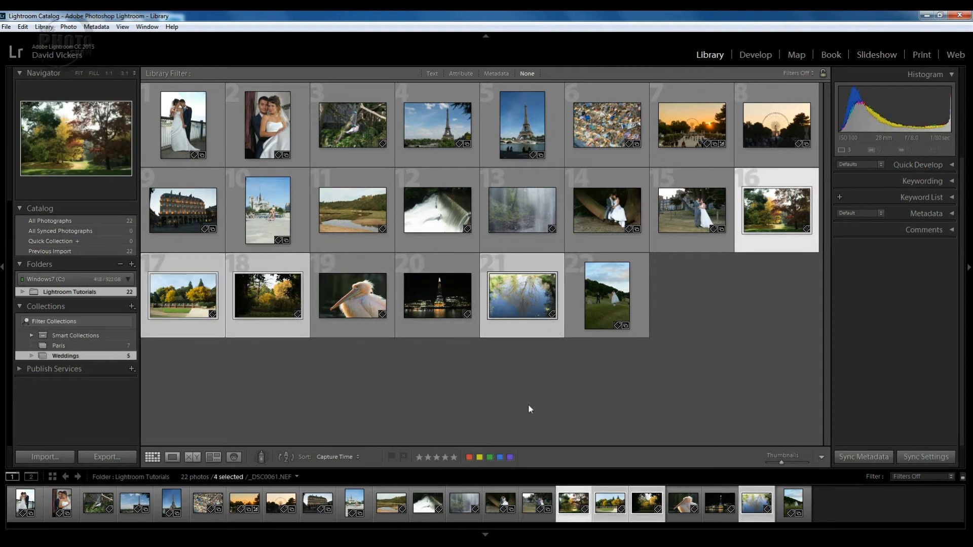
click(214, 457)
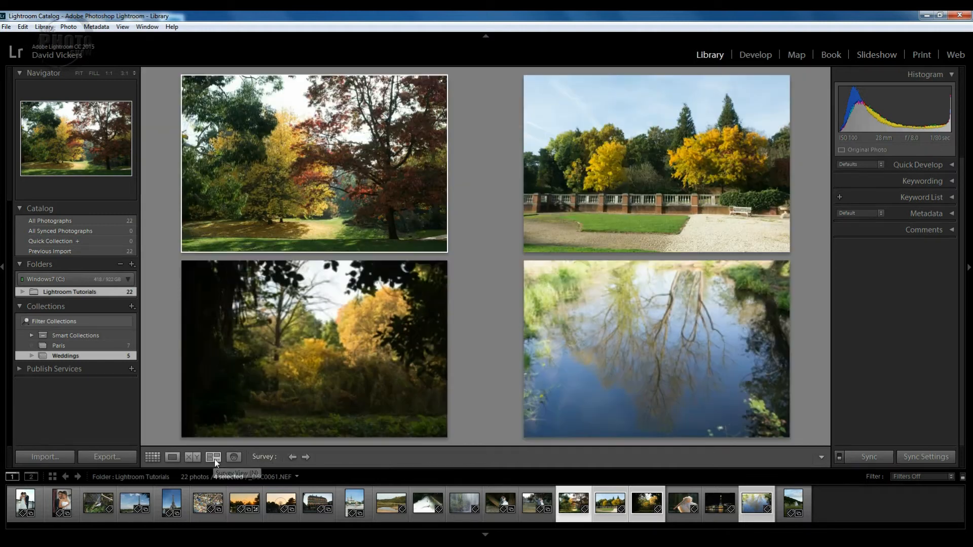
mouse_move(333, 228)
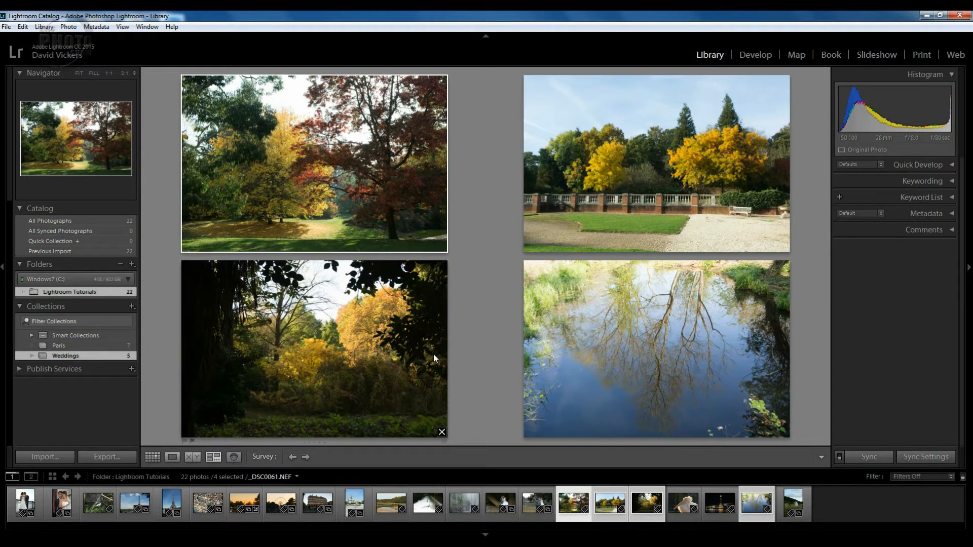
Step: Enlarge the red-leaved tree photo from the survey, step through the selected photos, and return through Survey view to the grid
double_click(346, 181)
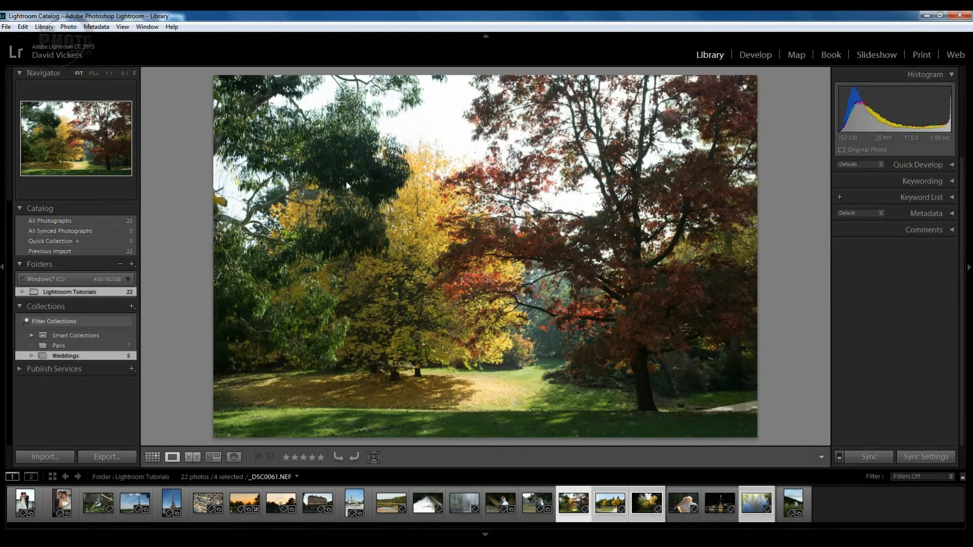
key(Right)
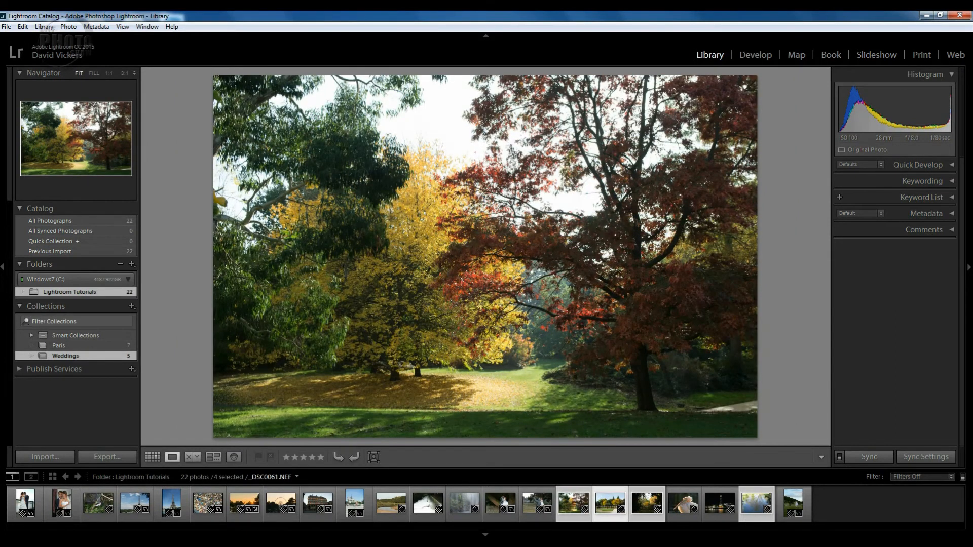
key(Right)
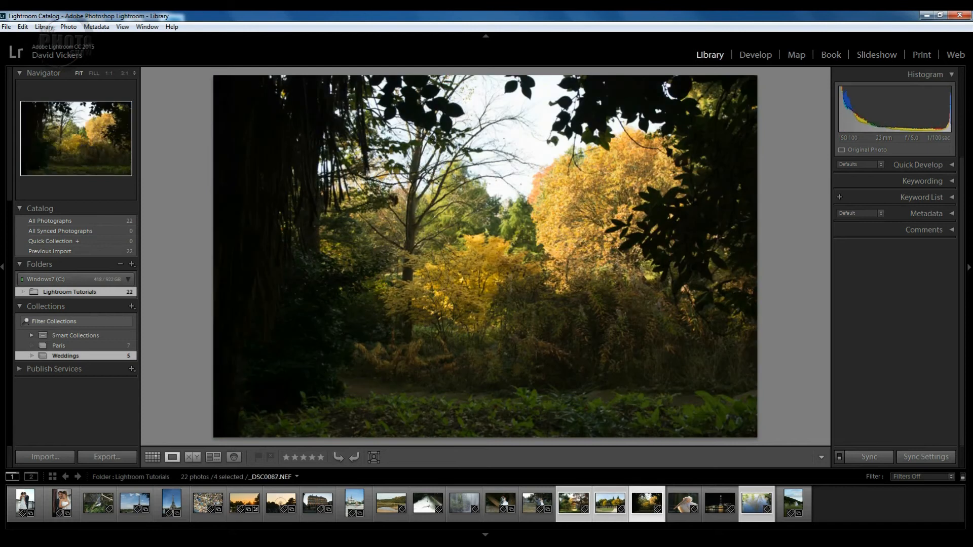
key(Right)
key(Right)
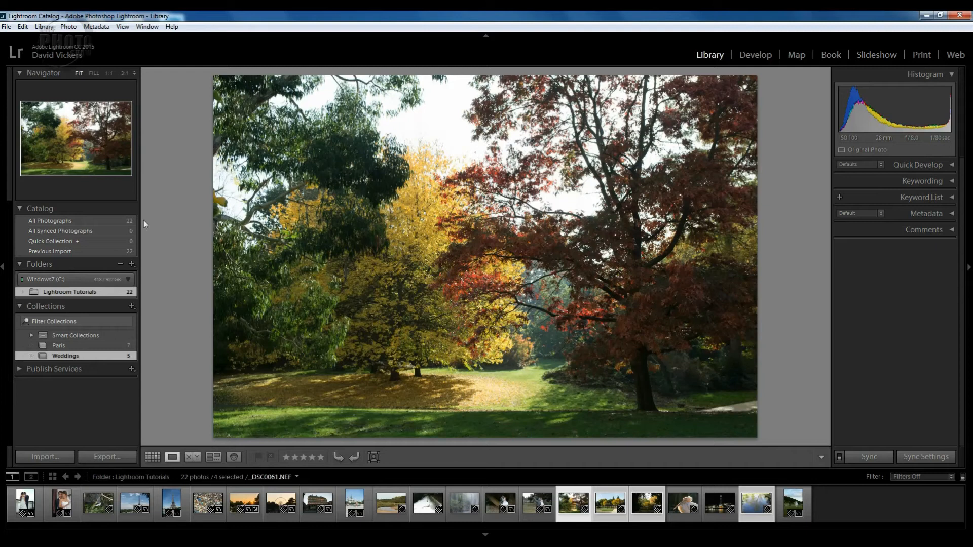
click(214, 458)
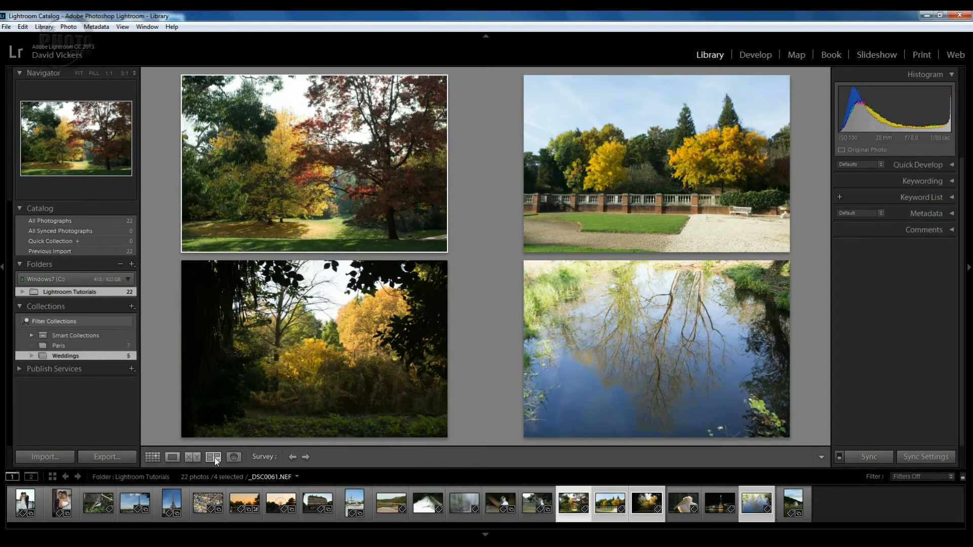
key(g)
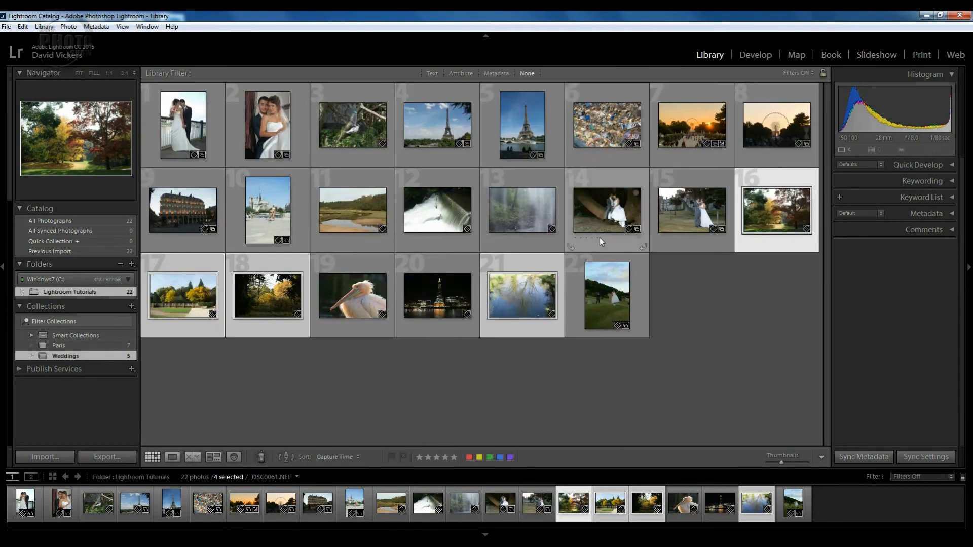
Step: View the face-finding options in People view, look at Survey view, and return to Grid view
click(234, 458)
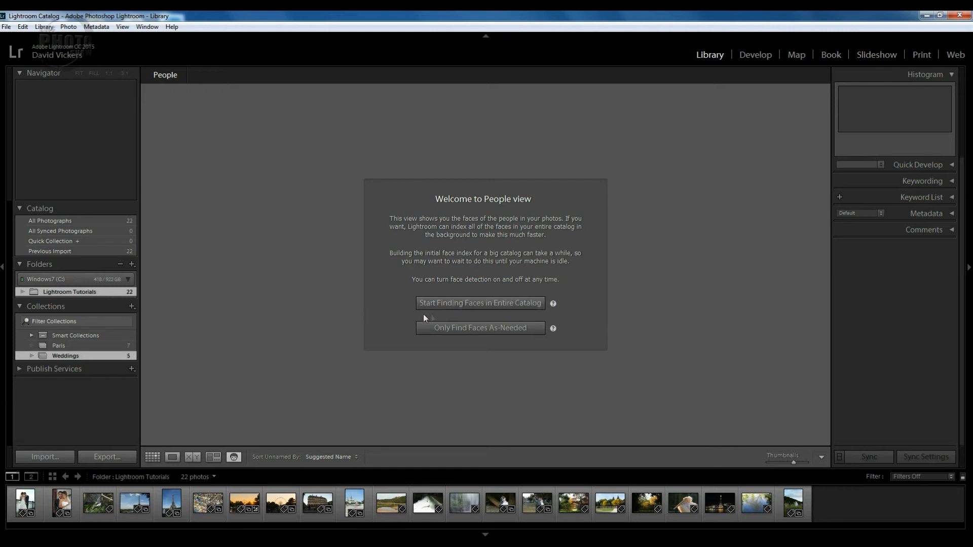
click(212, 457)
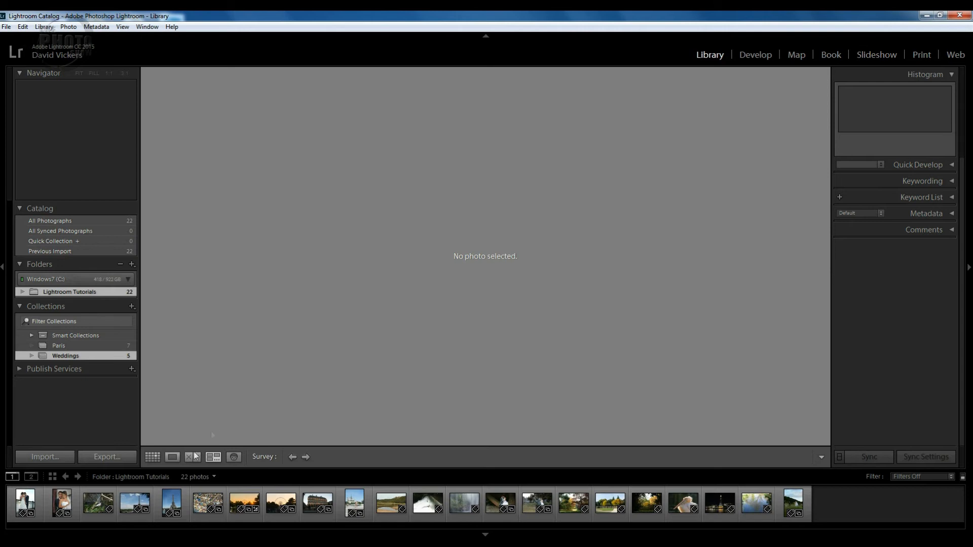
click(151, 457)
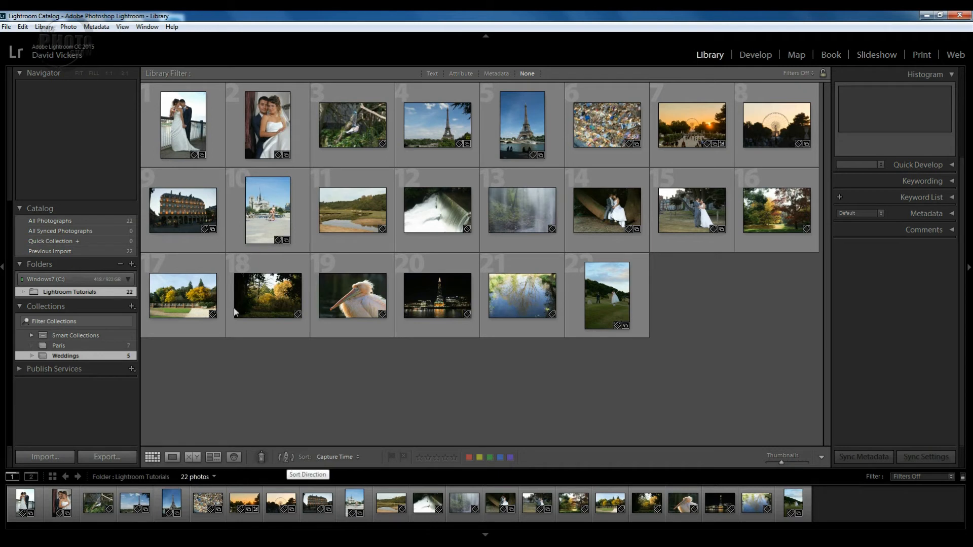
Step: Reverse the capture-time sort direction and restore it, and view the available sort criteria
mouse_move(177, 123)
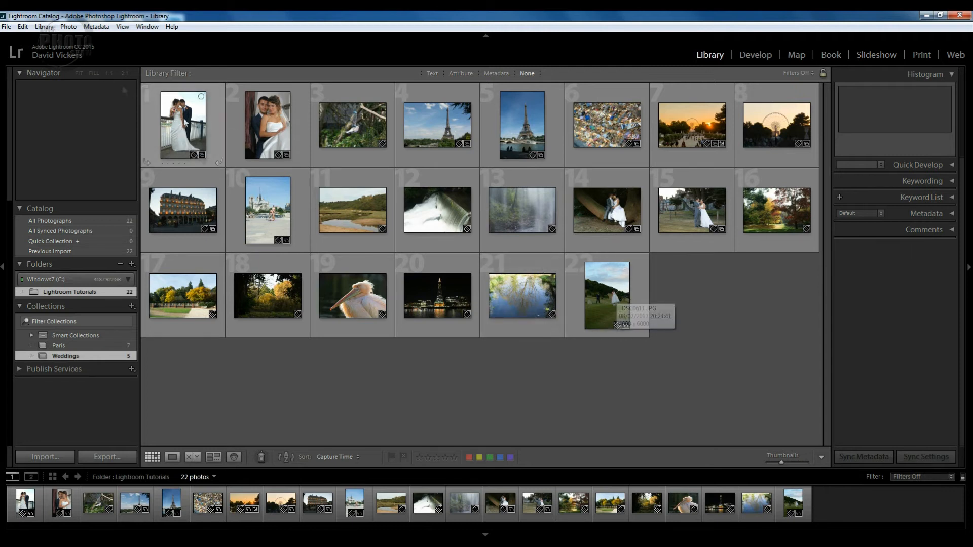
mouse_move(611, 300)
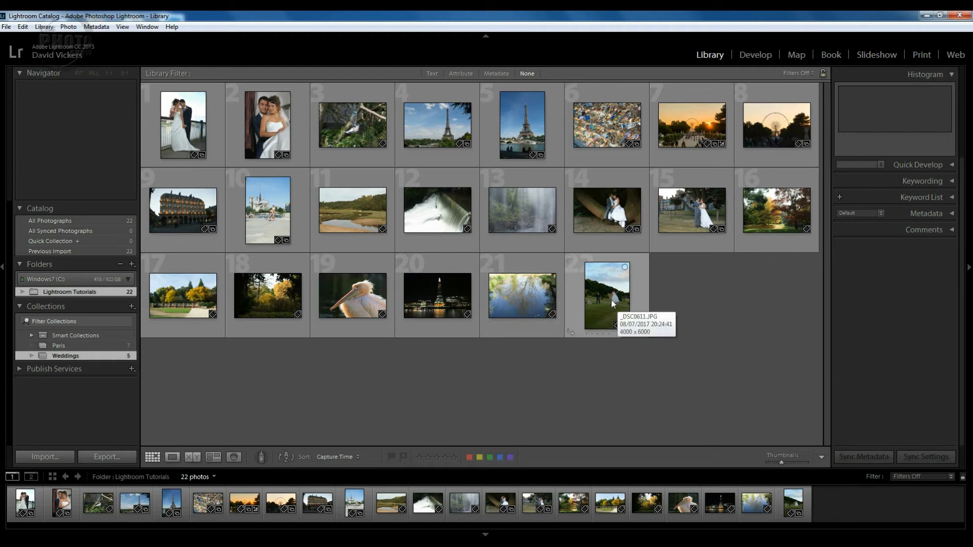
click(286, 457)
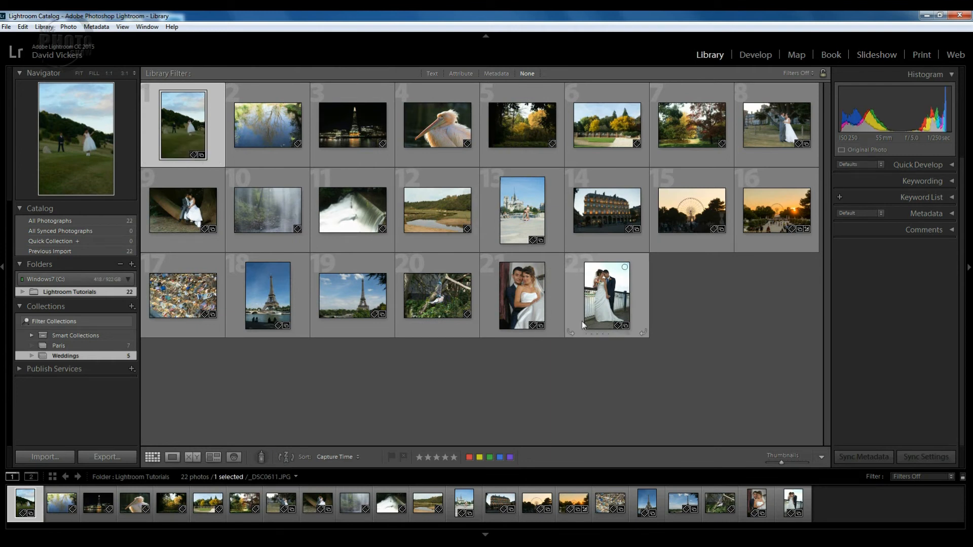
click(286, 456)
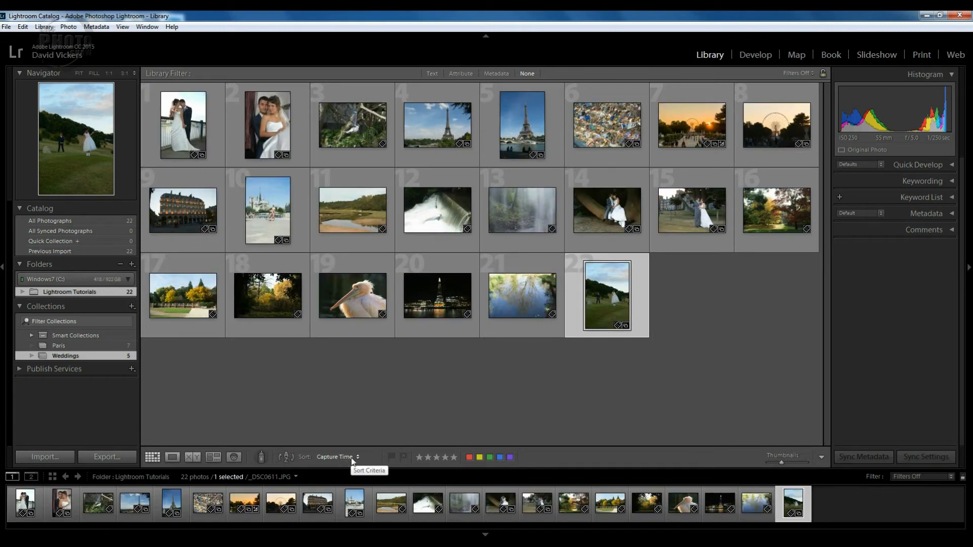
click(357, 458)
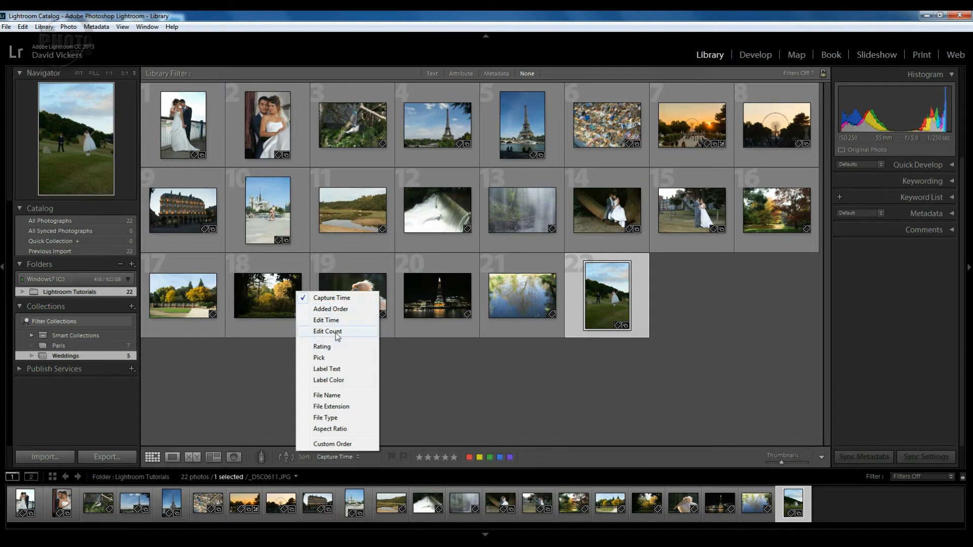
click(412, 406)
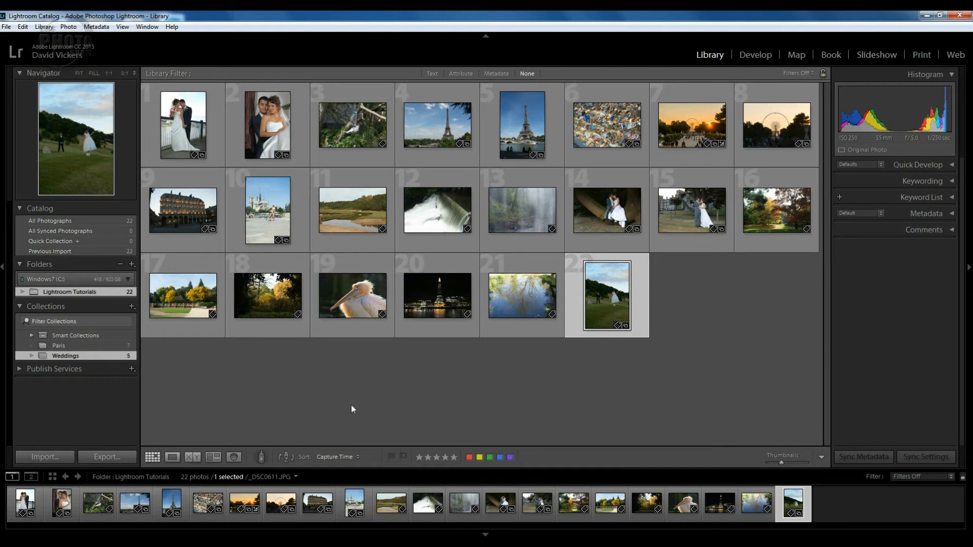
Step: Select the first wedding photo in the grid, flag it as a pick, and remove the flag
key(Home)
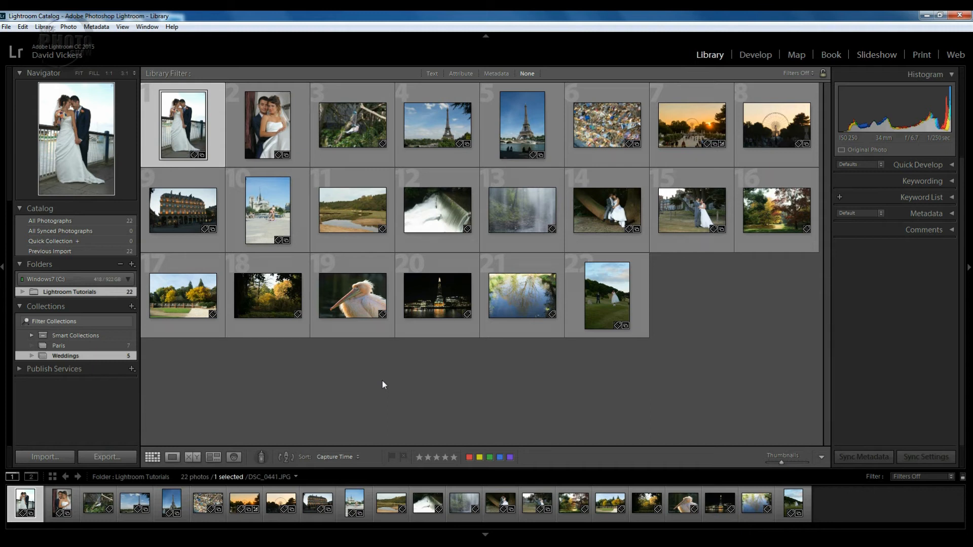
click(392, 457)
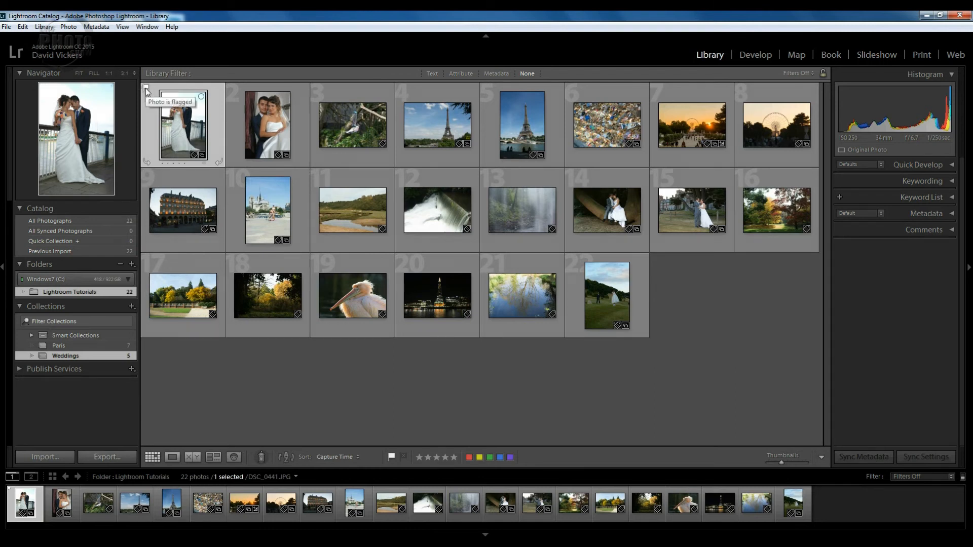
click(392, 457)
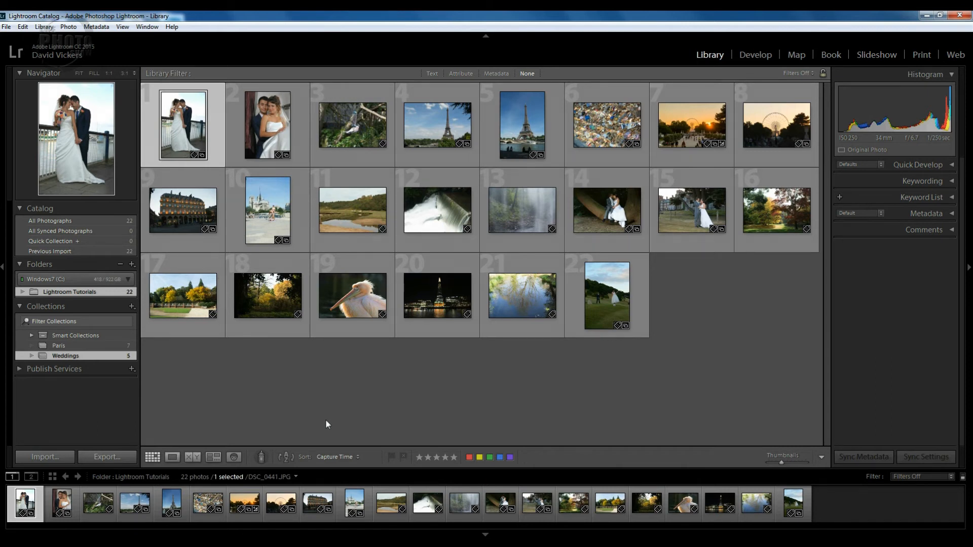
Step: Select the dark autumn tree photo, flag it as rejected, and remove the reject flag
click(274, 304)
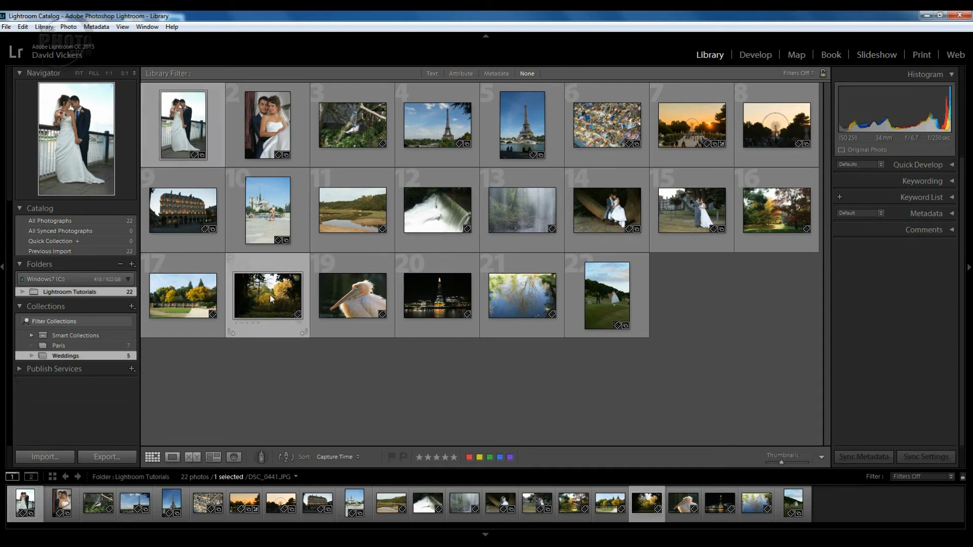
click(403, 457)
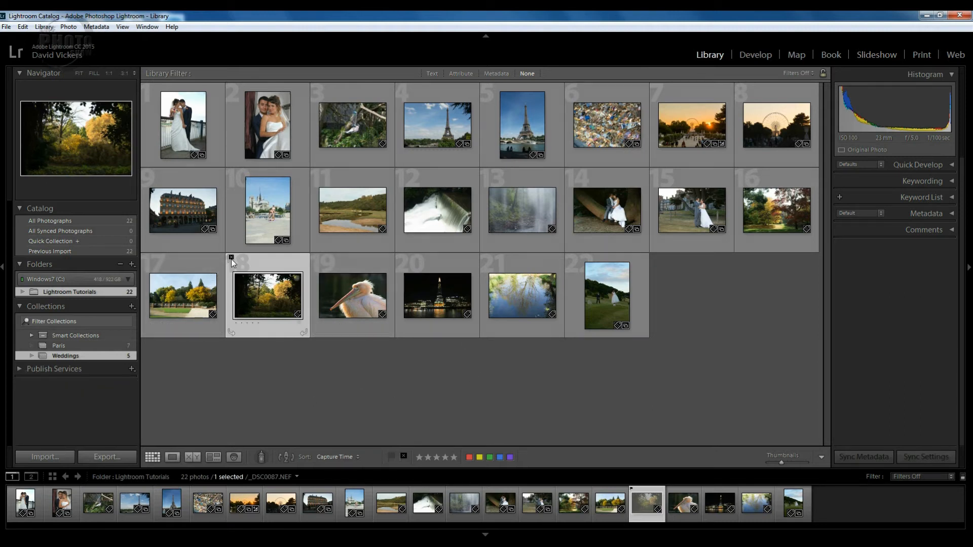
click(404, 456)
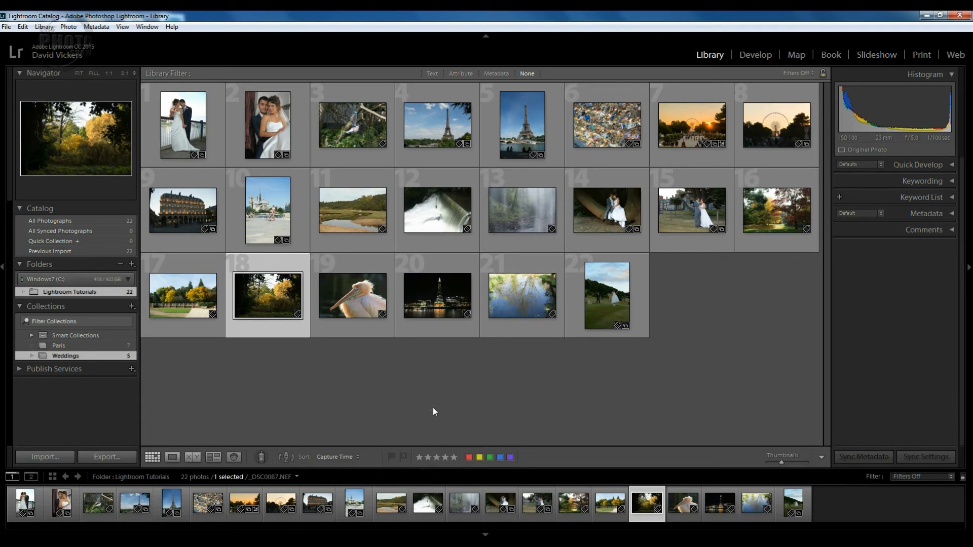
Step: Try star ratings from 1 to 5 on the first wedding photo and reset its rating to 0
click(193, 114)
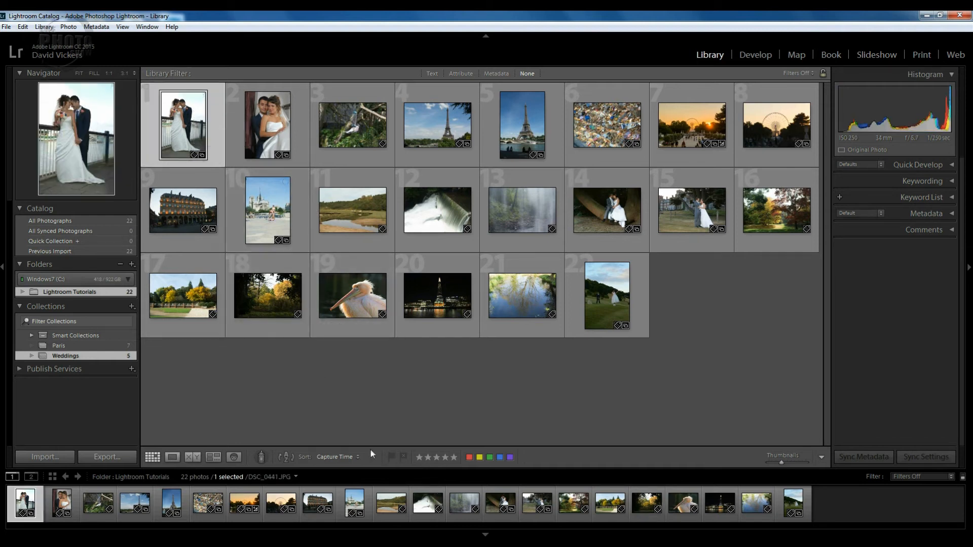
click(455, 457)
key(1)
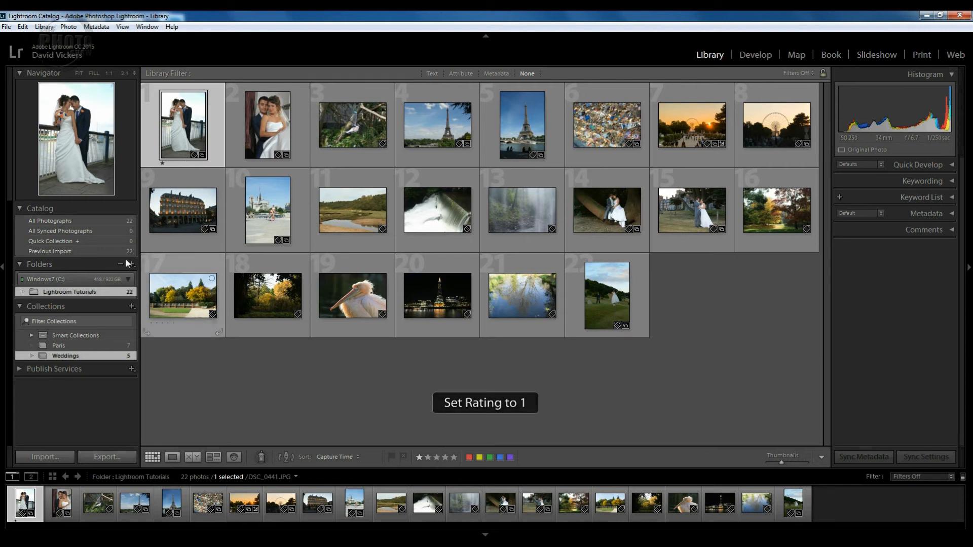
key(2)
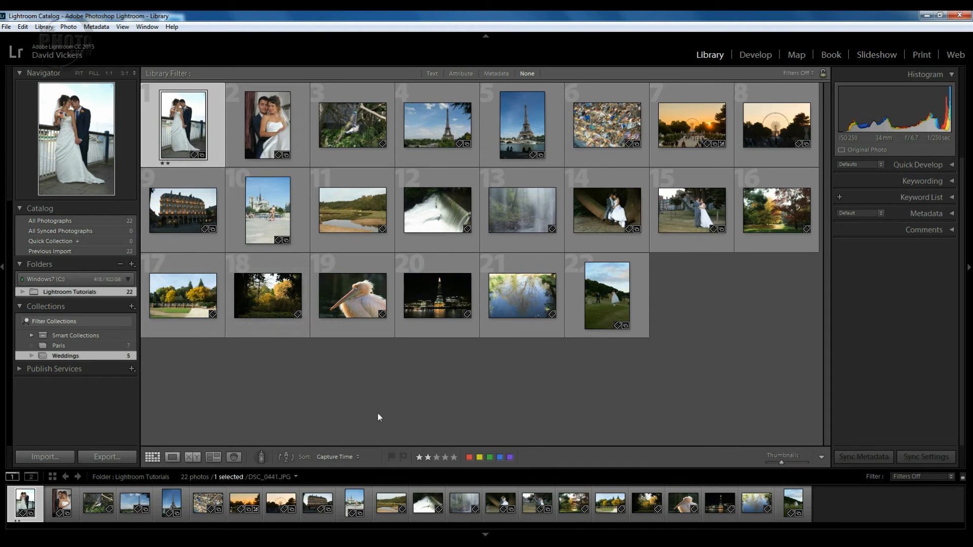
key(3)
key(5)
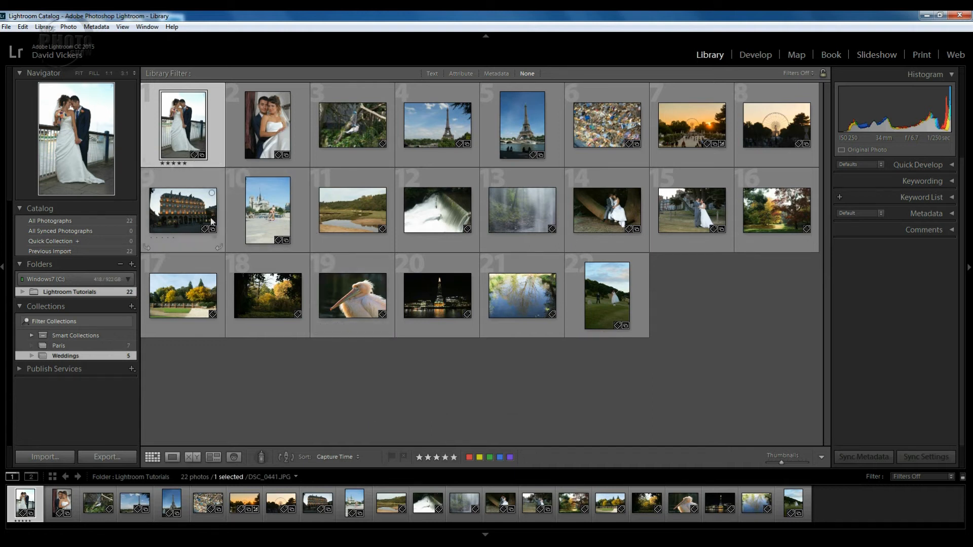
key(0)
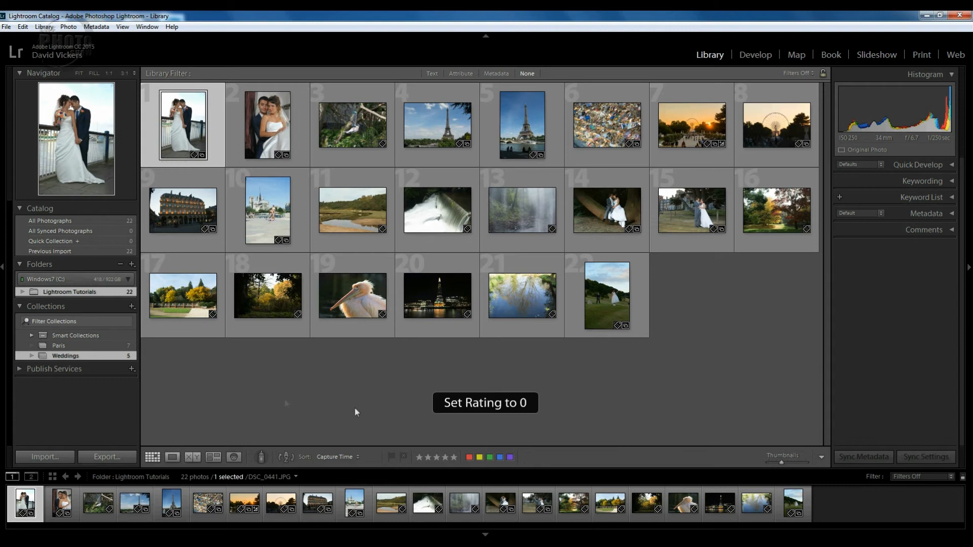
Step: Give the first two wedding photos in the grid a blue colour label and deselect them
click(500, 457)
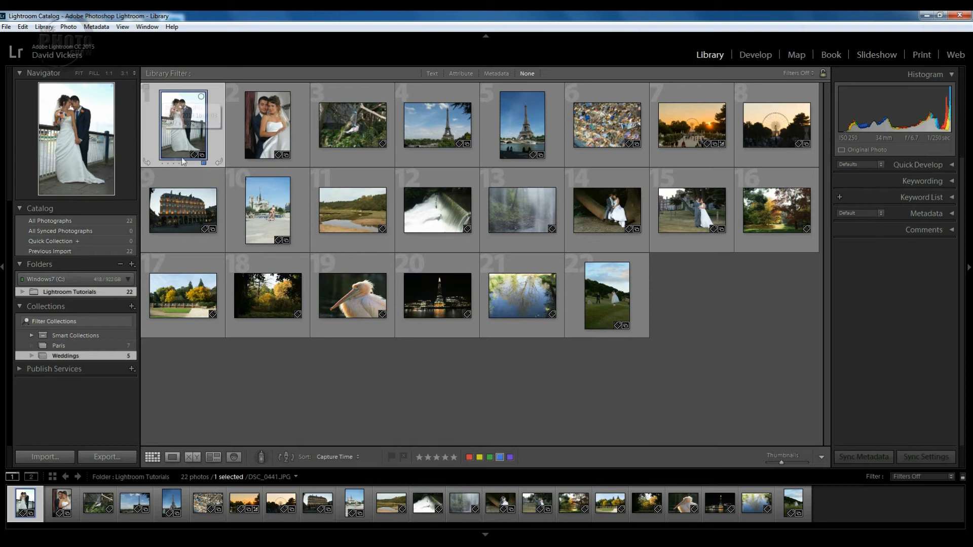
click(266, 151)
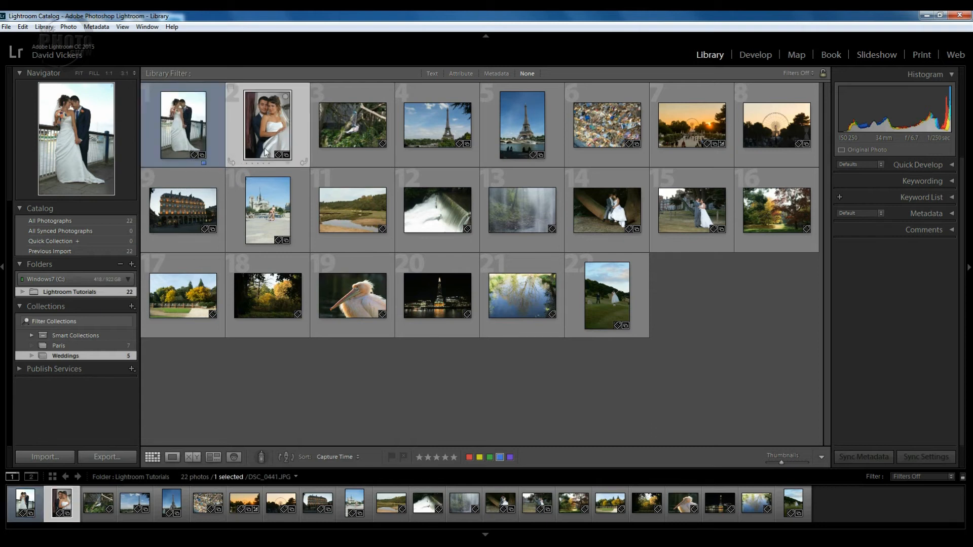
click(501, 458)
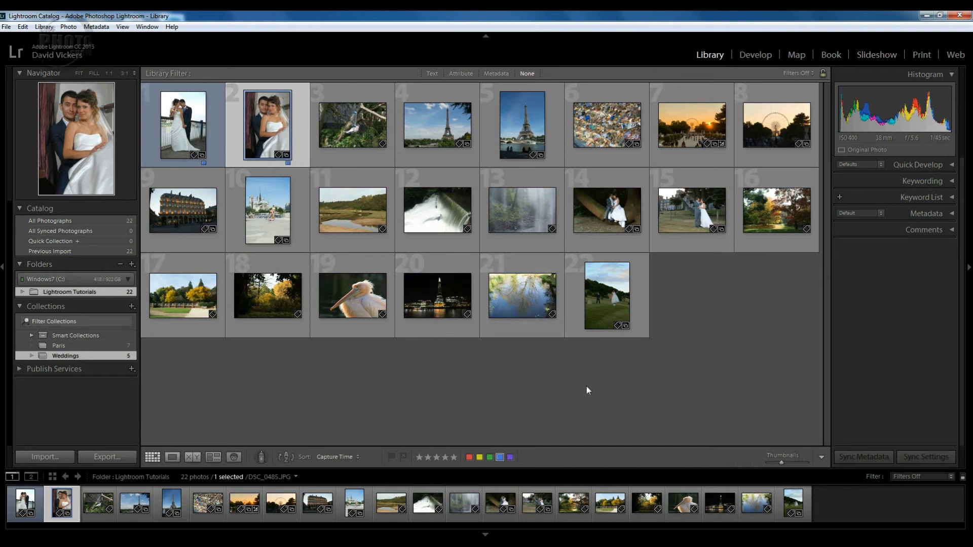
click(574, 398)
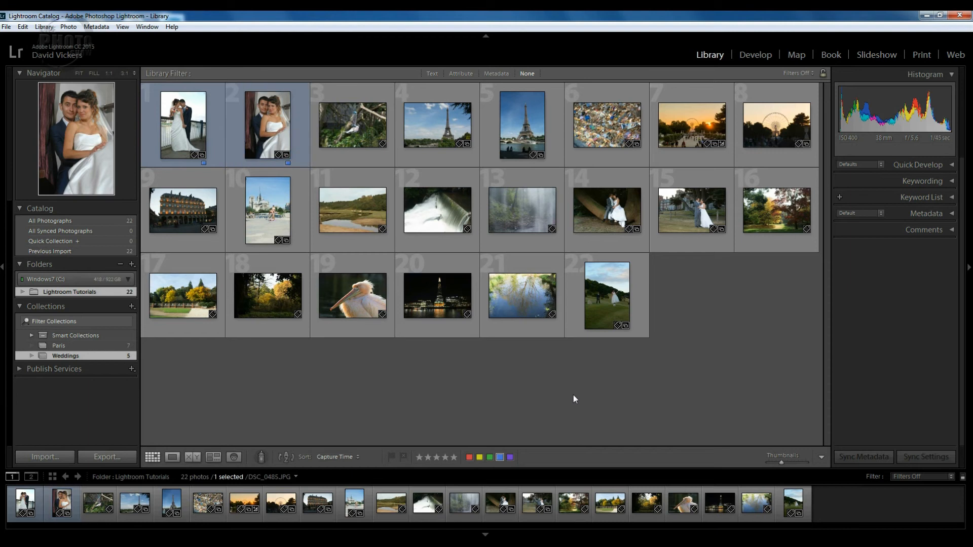
Step: Select the three remaining wedding photos together, give them the blue colour label, and clear the selection
click(601, 213)
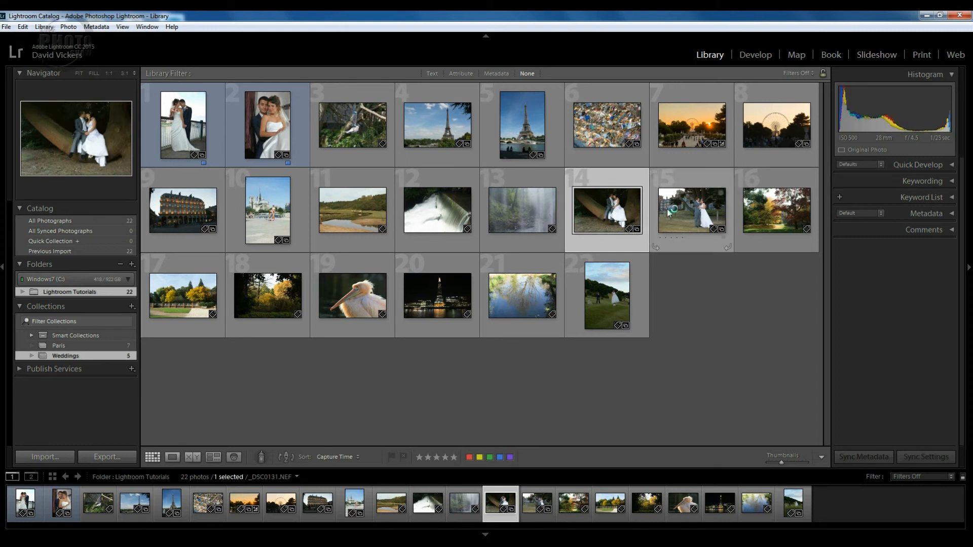
ctrl+click(666, 208)
ctrl+click(610, 295)
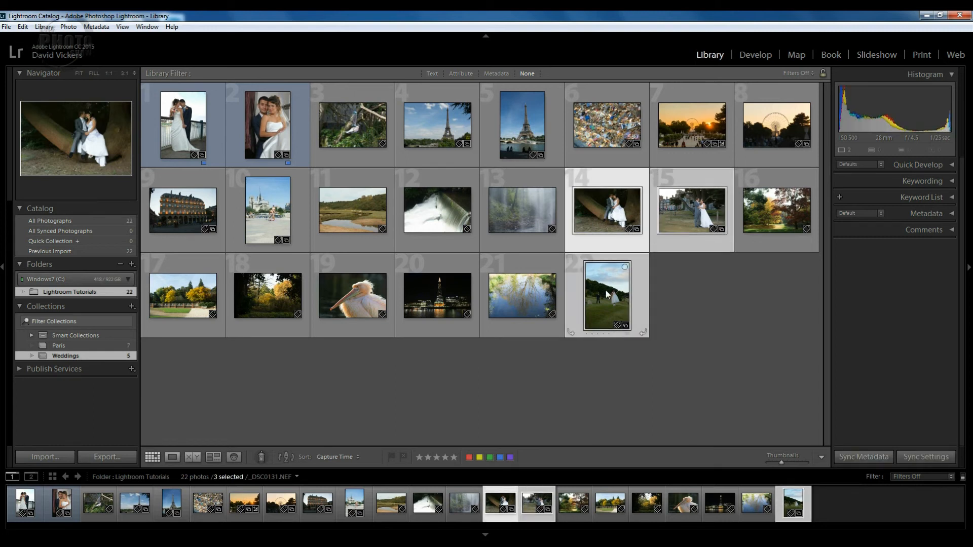
click(499, 458)
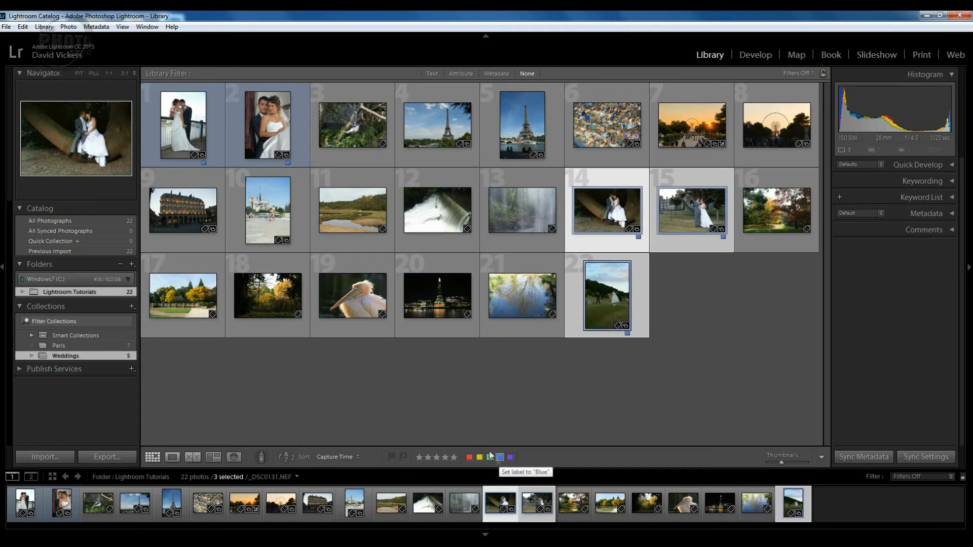
click(500, 405)
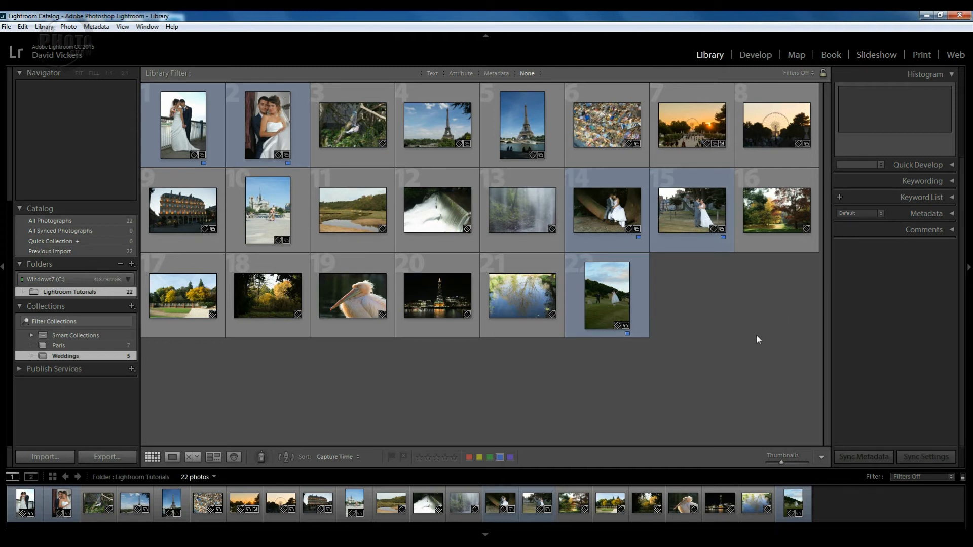
Step: Give the three autumn tree photos and the pond reflection photo a green colour label, and clear the selection
click(770, 223)
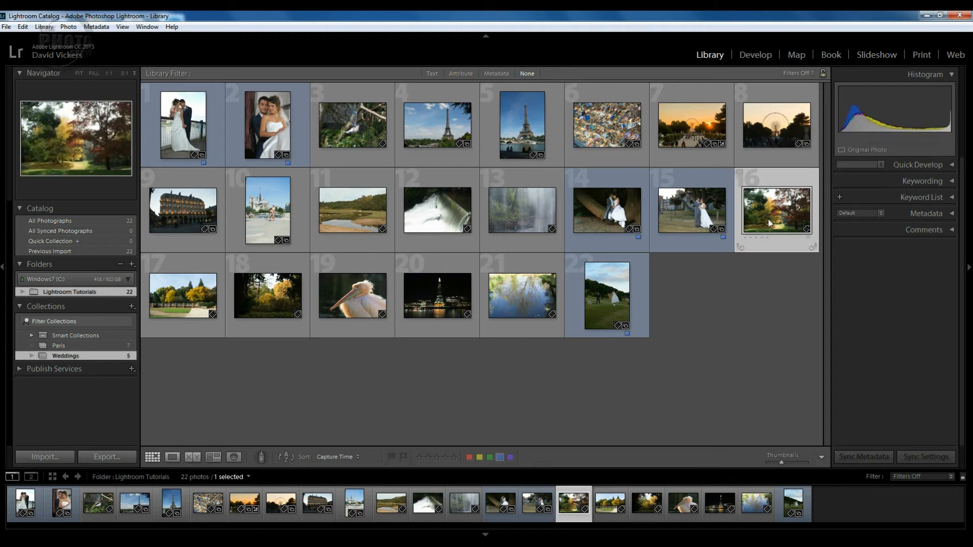
click(489, 458)
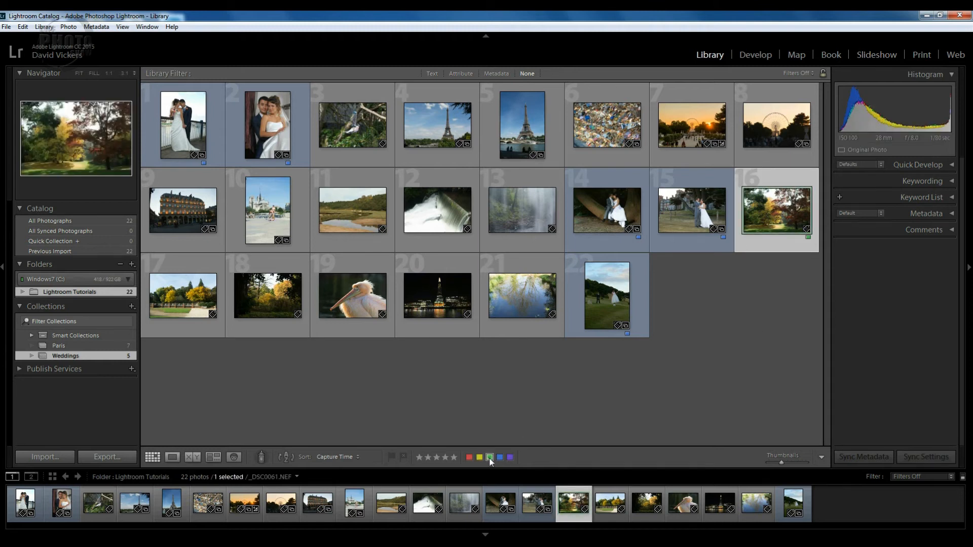
ctrl+click(183, 306)
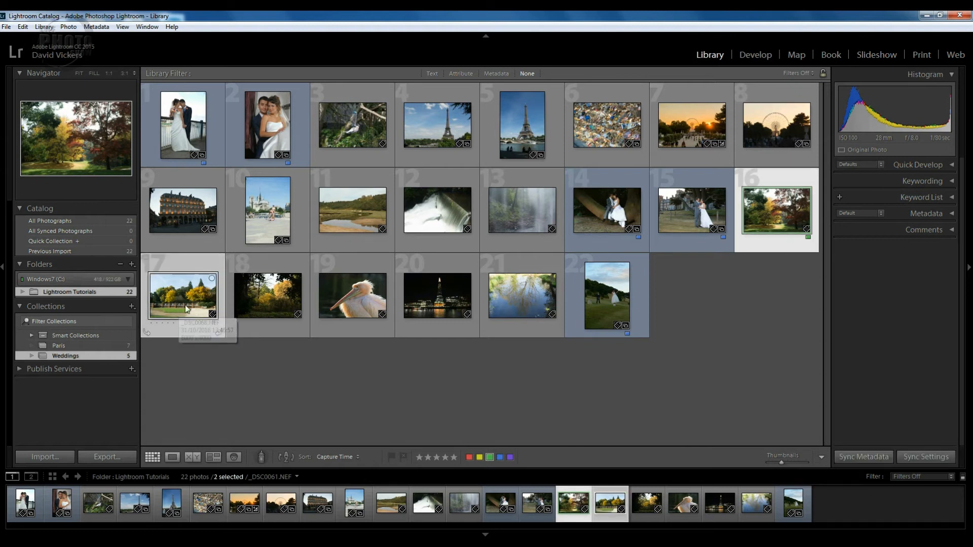
ctrl+click(251, 302)
ctrl+click(525, 301)
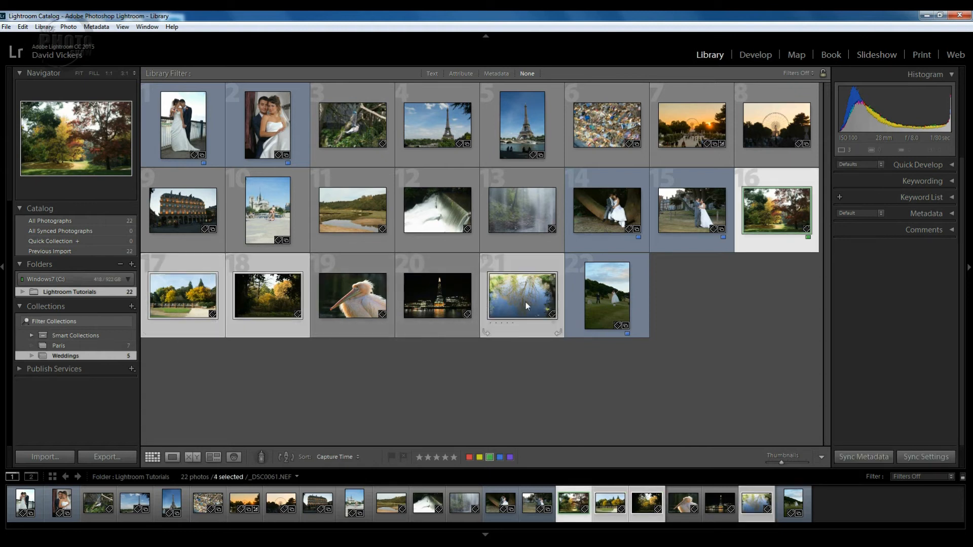
click(490, 457)
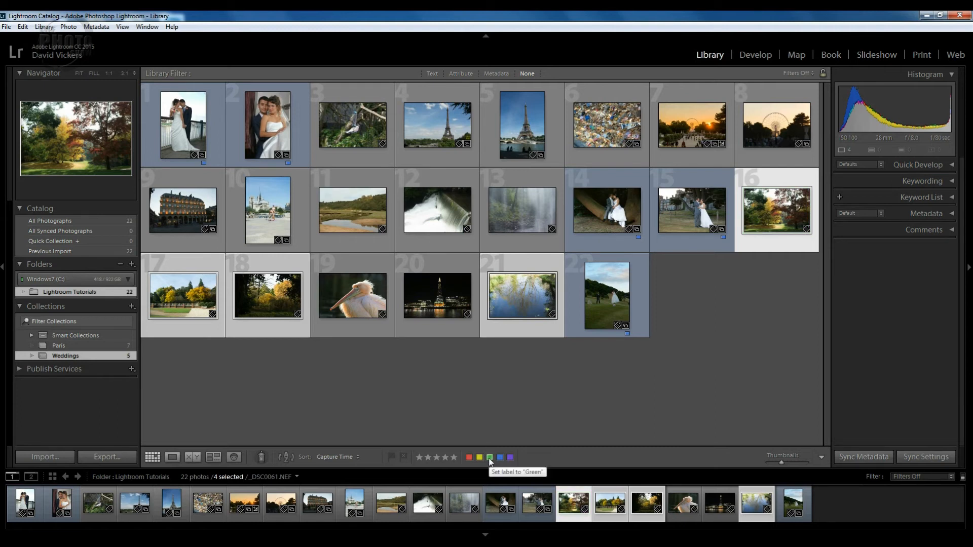
click(490, 457)
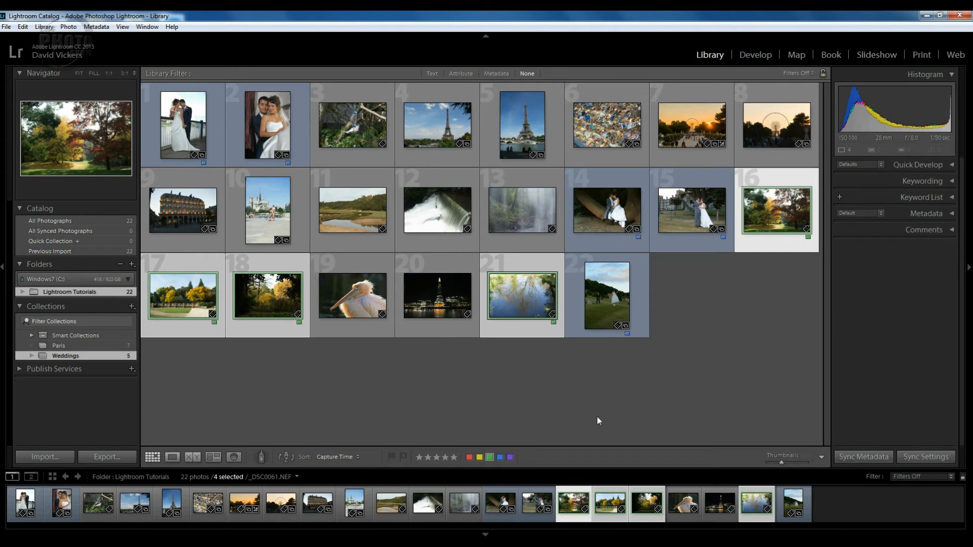
key(ctrl+d)
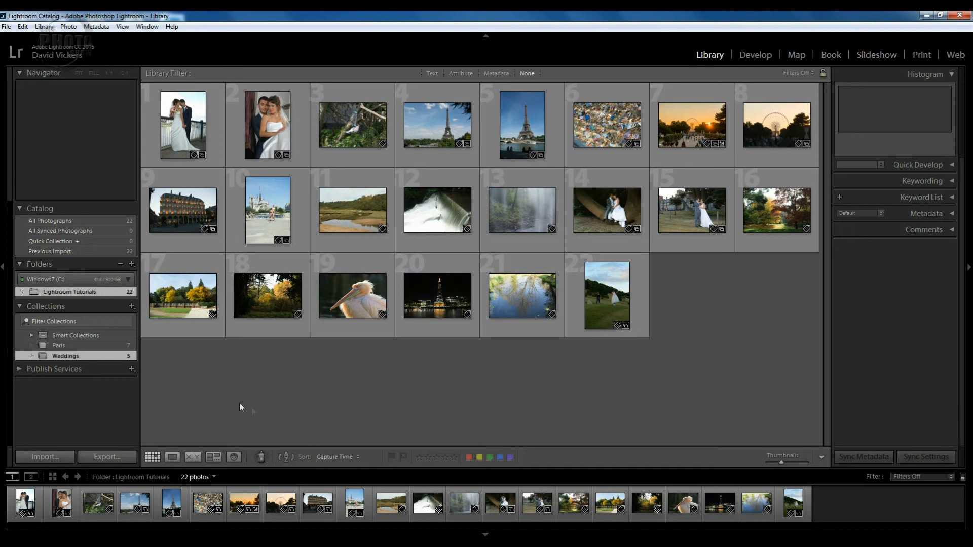
Step: Use the Painter to apply the keyword "wedding" to the five wedding photos in the grid
click(260, 457)
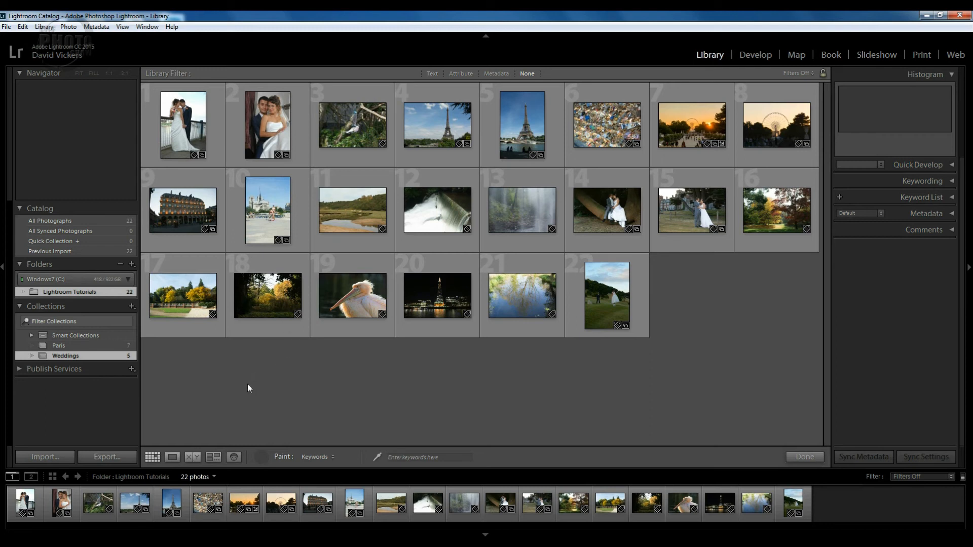
click(333, 458)
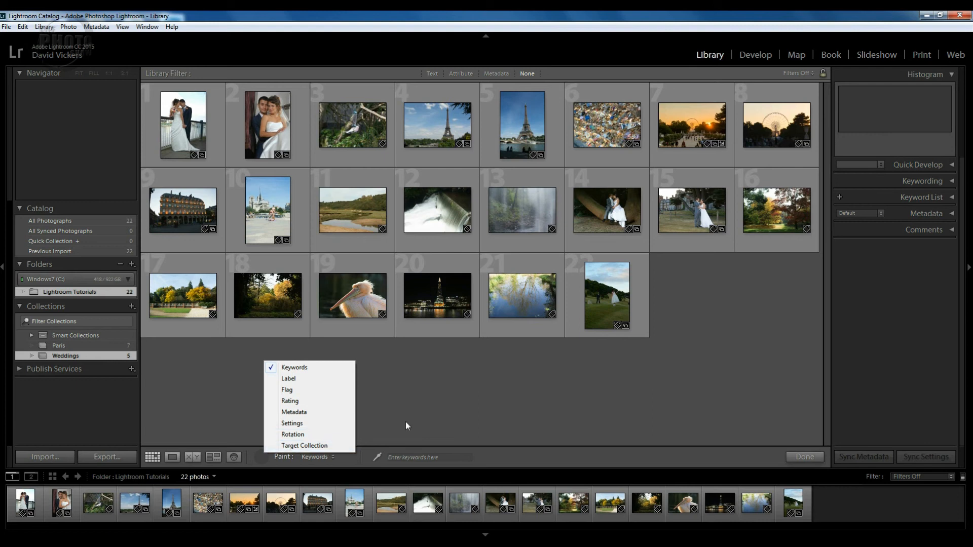
click(399, 395)
click(398, 457)
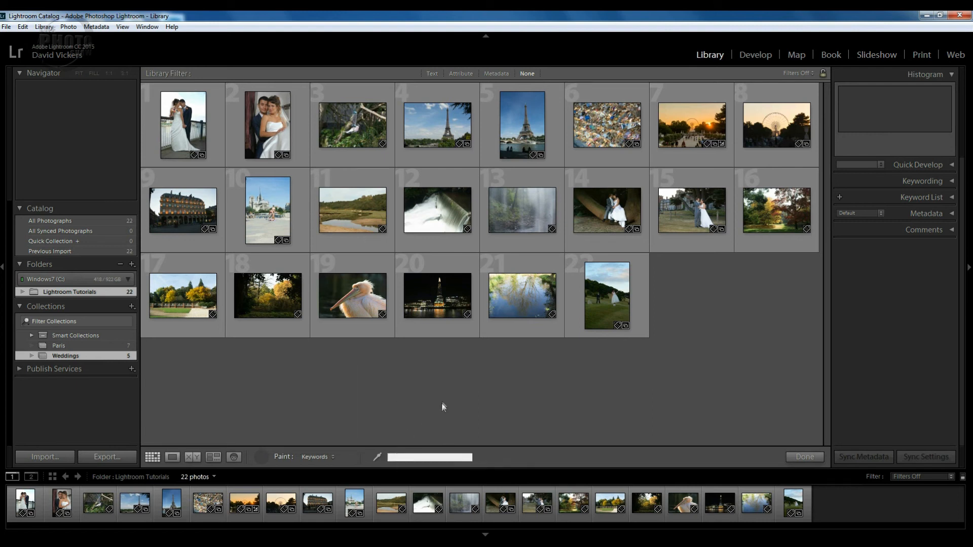
text(wedding)
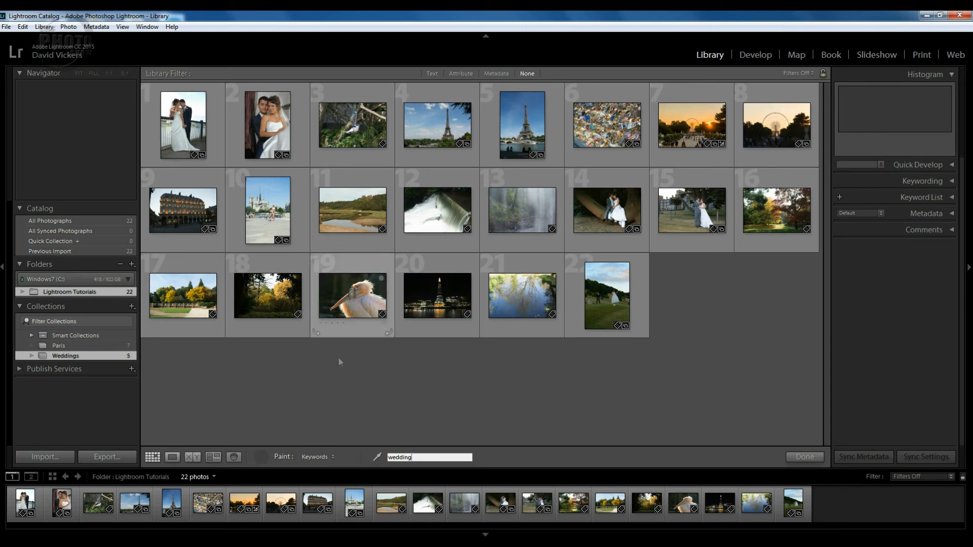
key(Return)
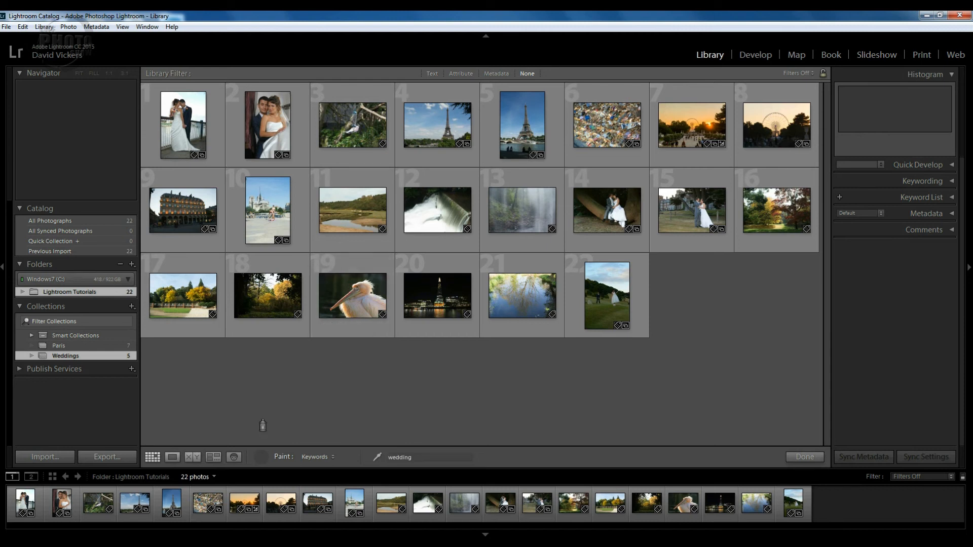
click(173, 130)
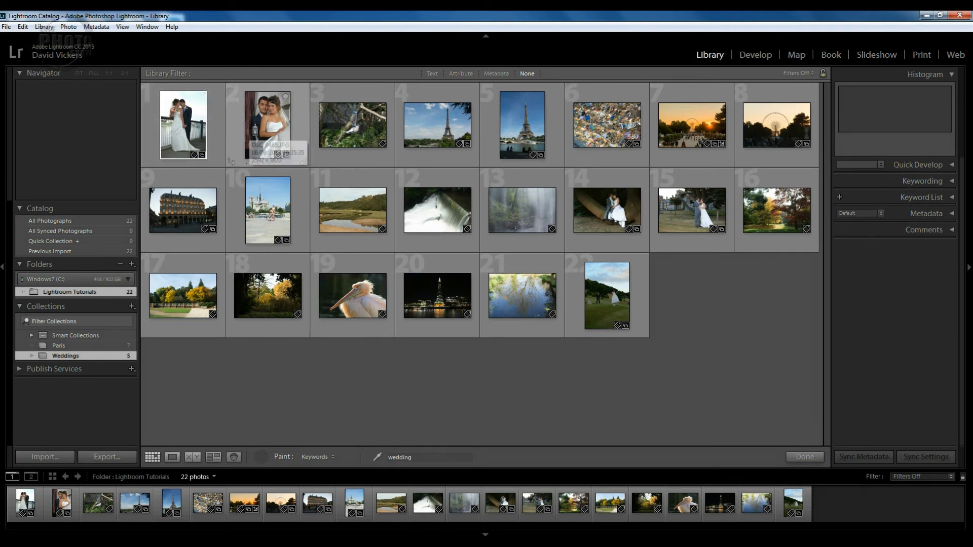
click(256, 131)
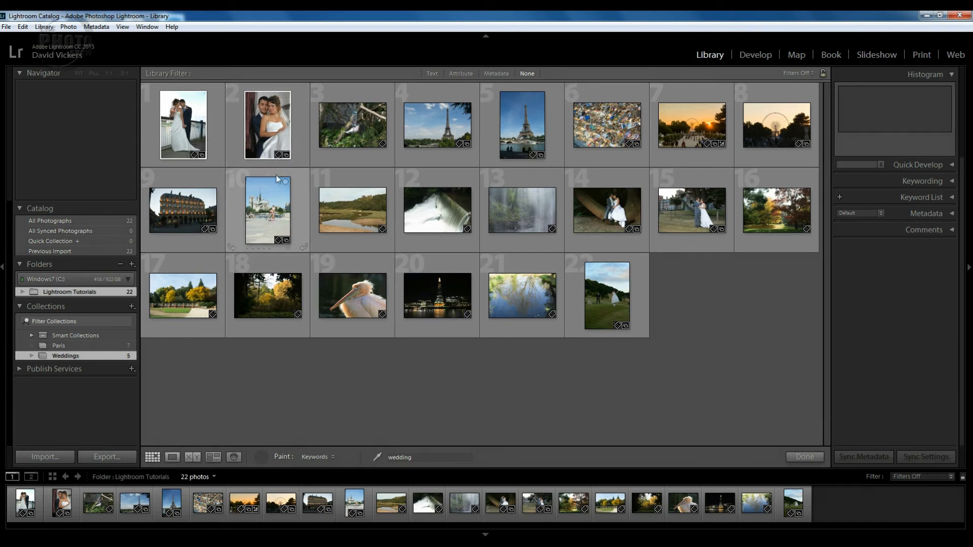
click(606, 218)
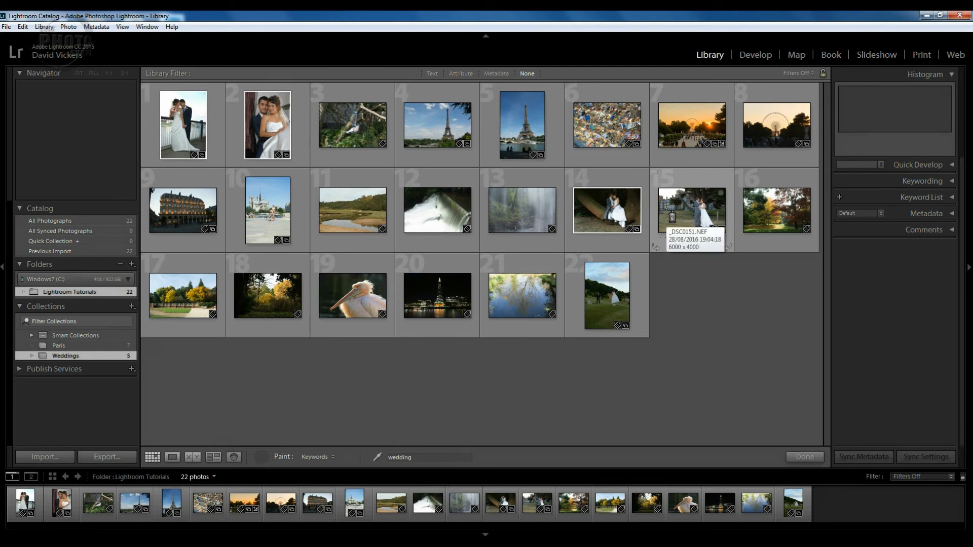
click(672, 217)
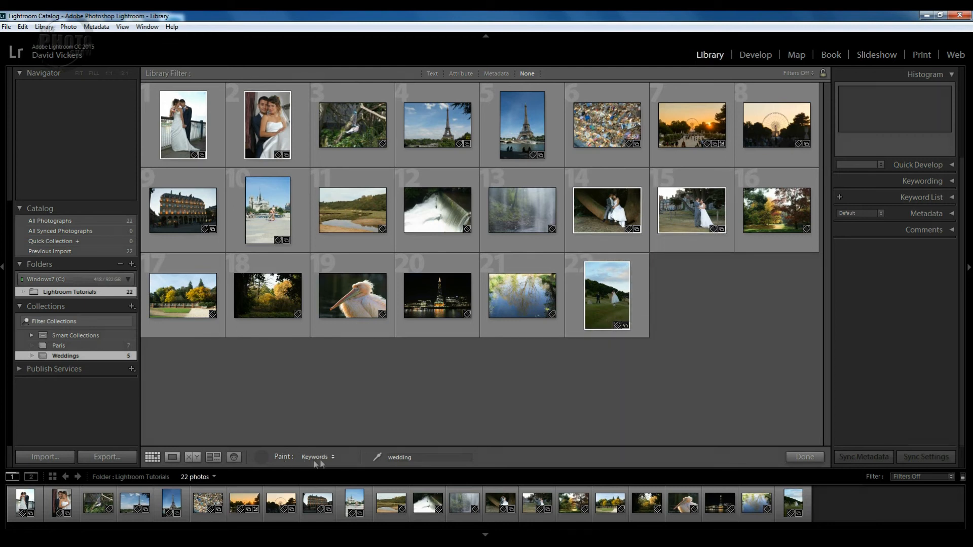
Step: Change the Painter's keyword to "paris" and apply it to the seven Paris photos, from the landscape Eiffel Tower shot onward
click(418, 458)
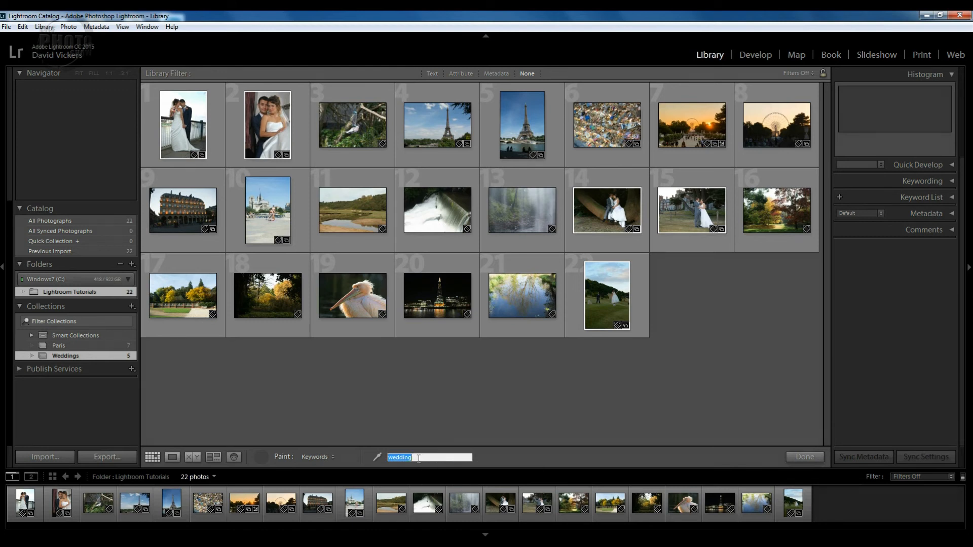
text(paris)
click(431, 130)
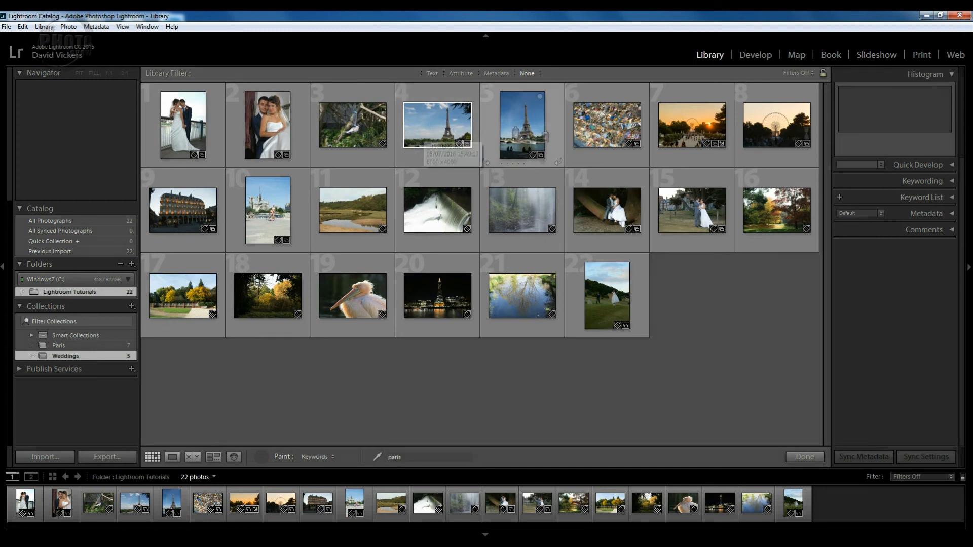
click(514, 132)
click(599, 131)
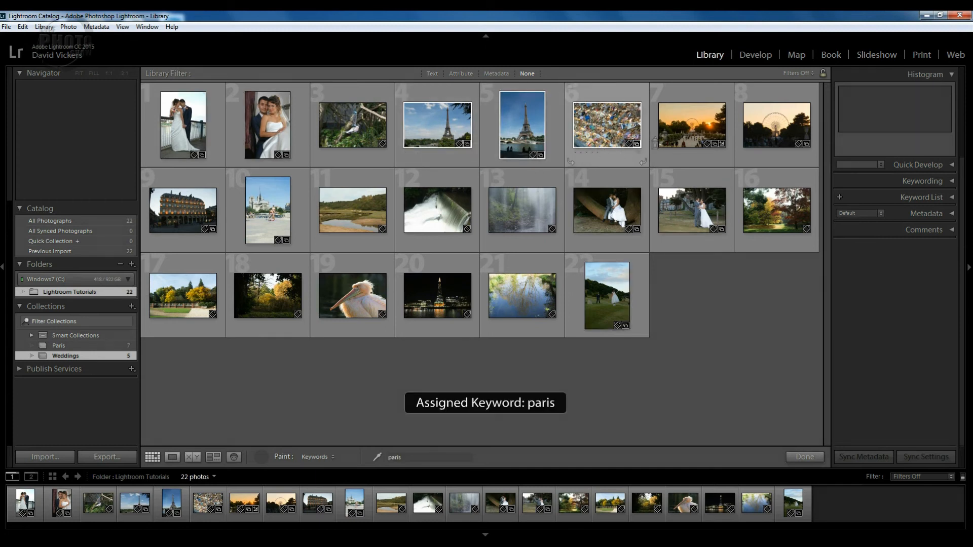
click(677, 128)
click(771, 135)
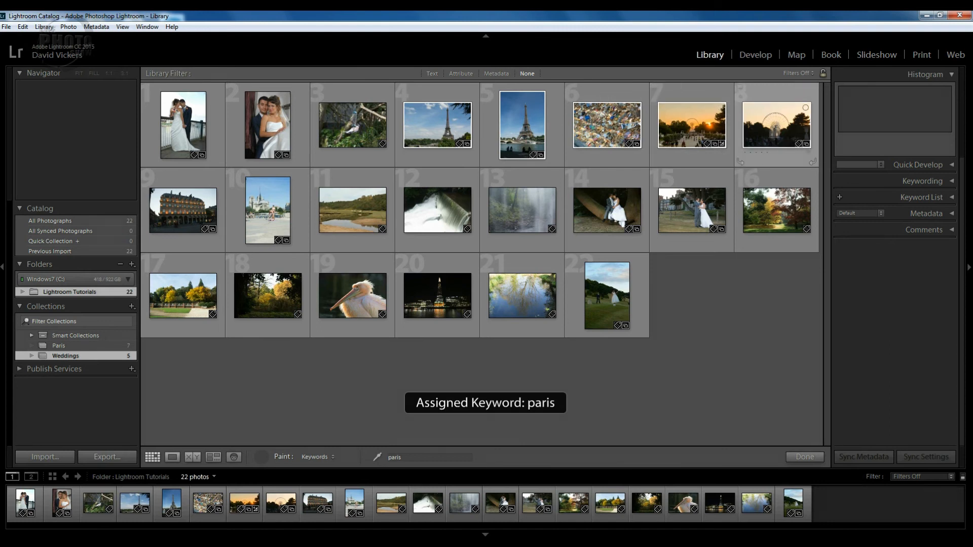
click(184, 210)
click(272, 200)
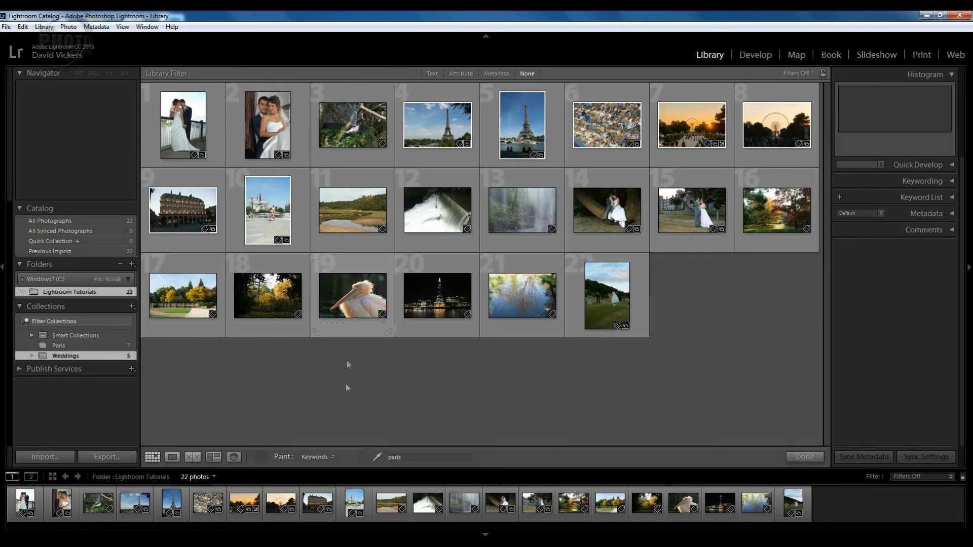
Step: Paint a five-star rating onto the first wedding photo, the portrait Eiffel Tower photo and the orange sunset photo, and put the Painter away
click(323, 458)
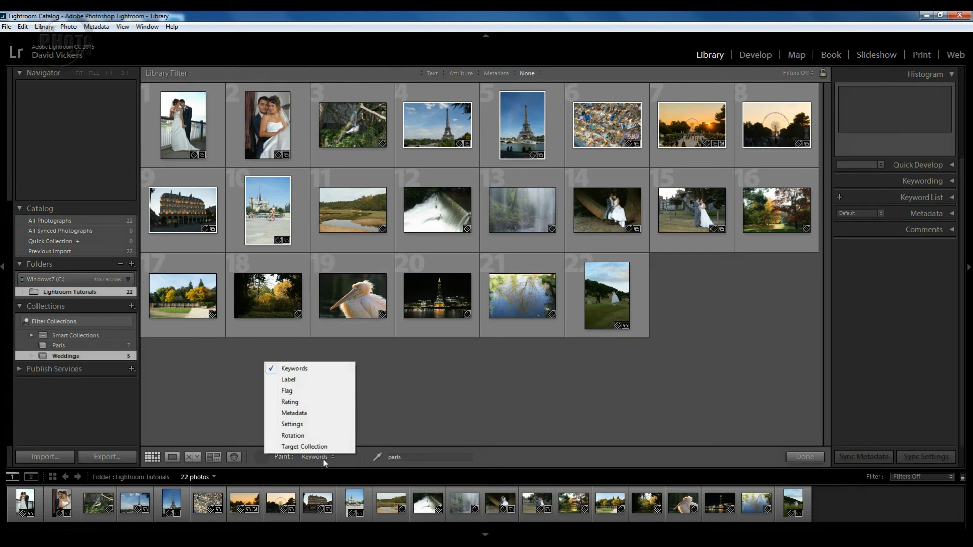
click(305, 405)
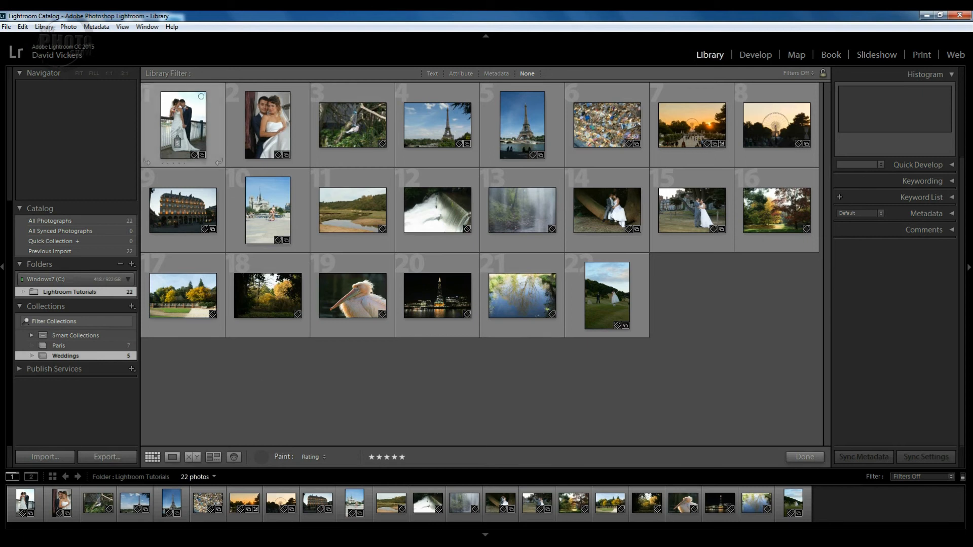
click(179, 136)
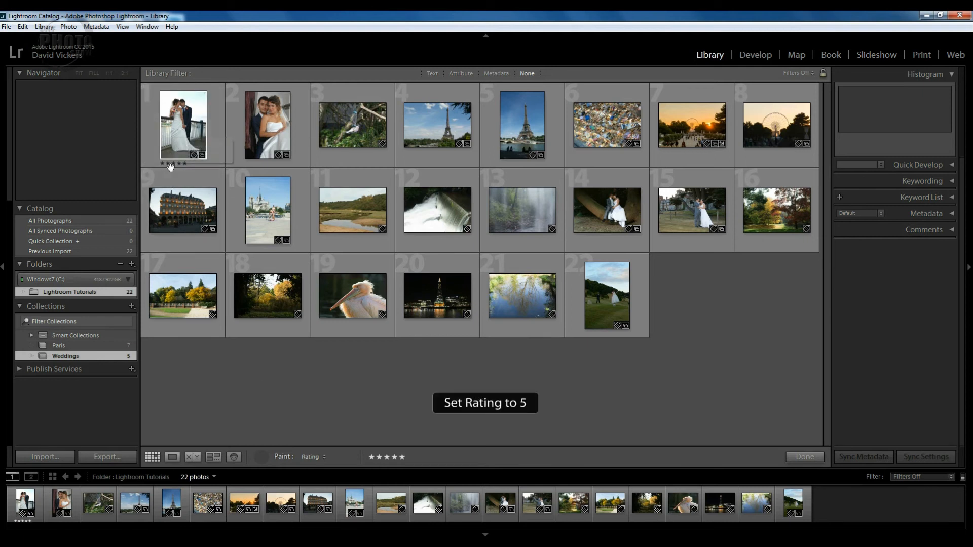
click(522, 126)
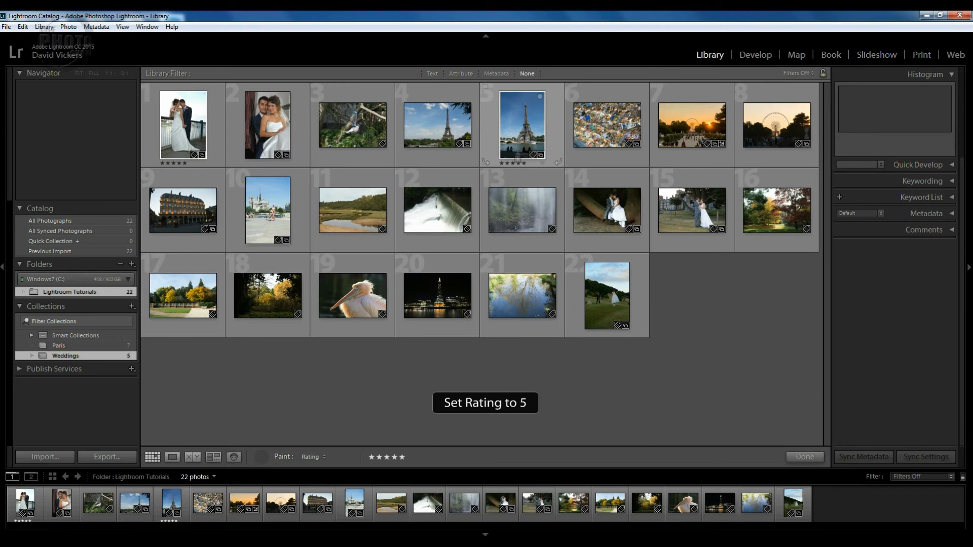
click(687, 126)
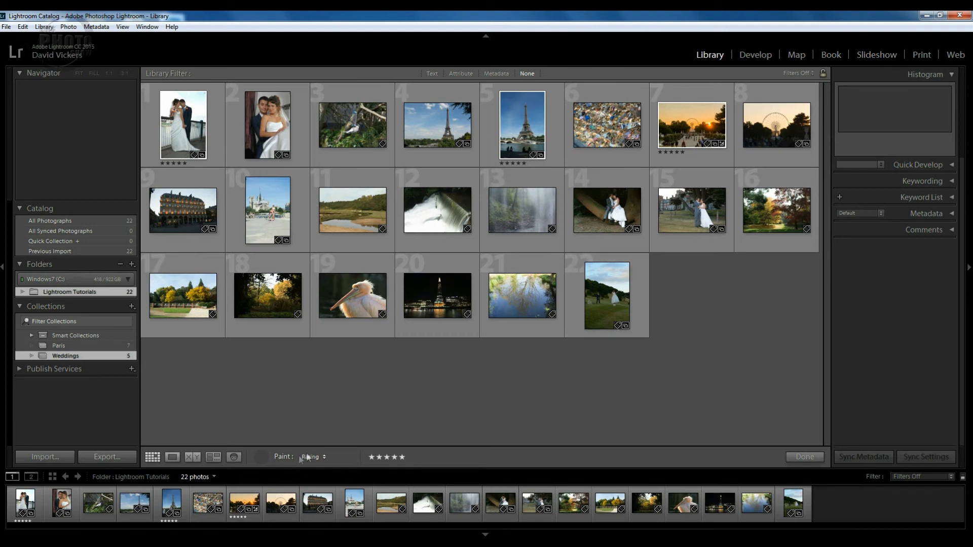
click(260, 456)
click(259, 456)
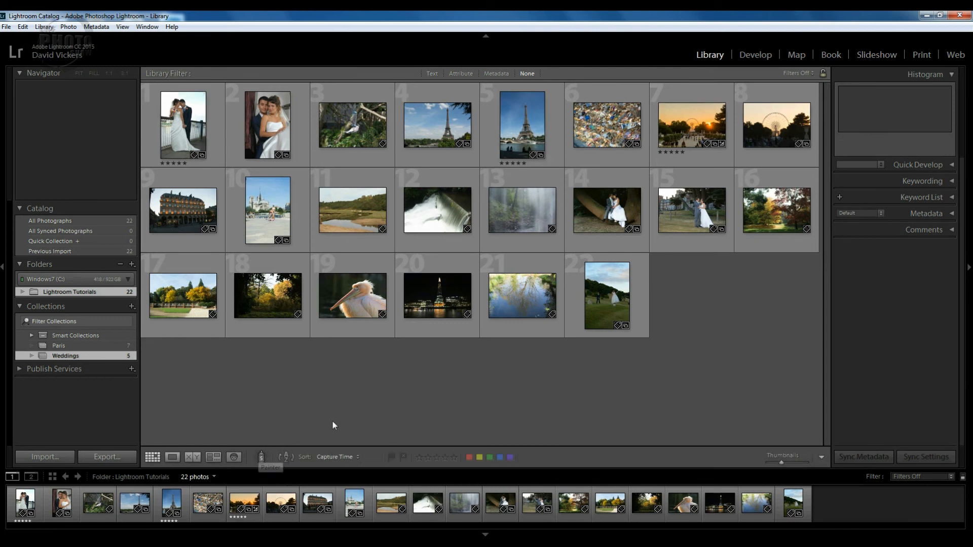
Step: Compare the histogram and exposure information of the first wedding photo, the bird photo, the orange sunset photo and the padlocks photo
click(187, 129)
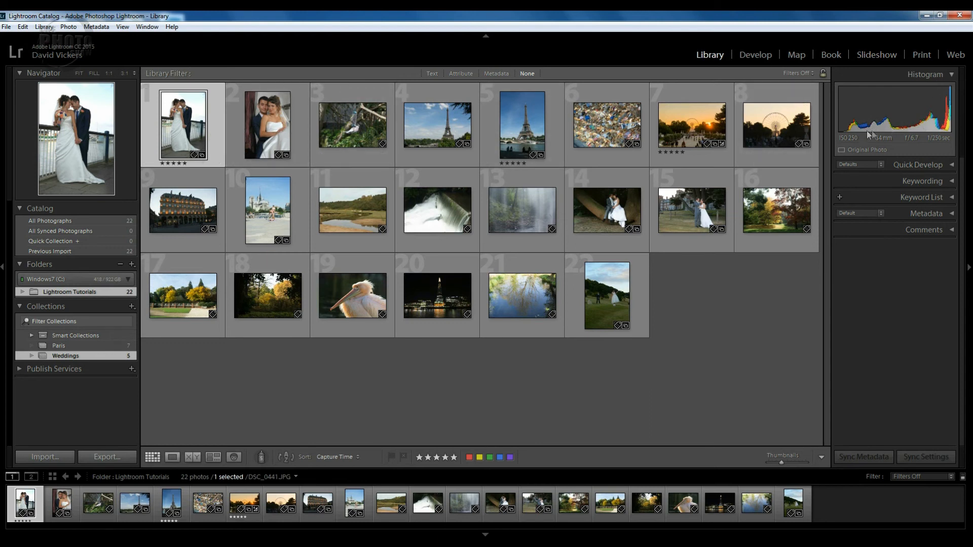
click(341, 130)
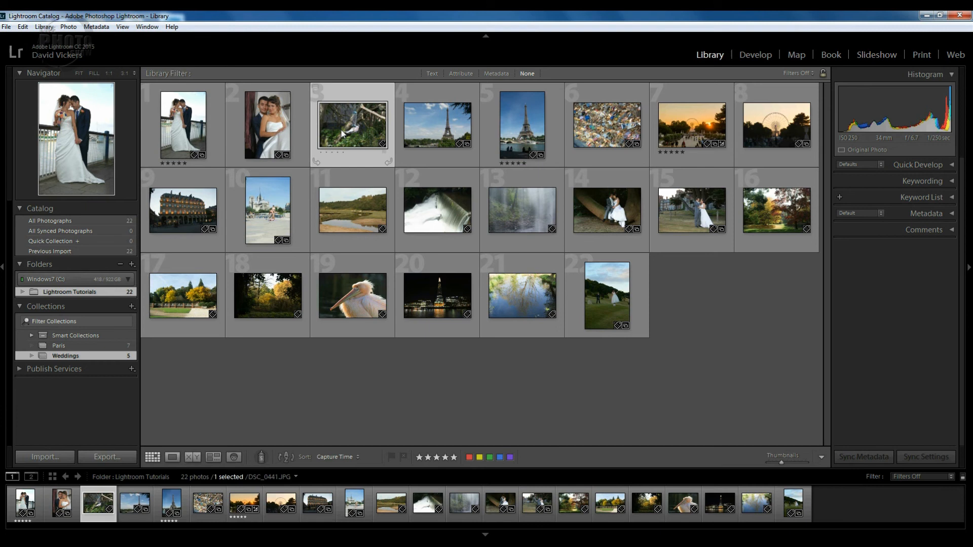
click(705, 128)
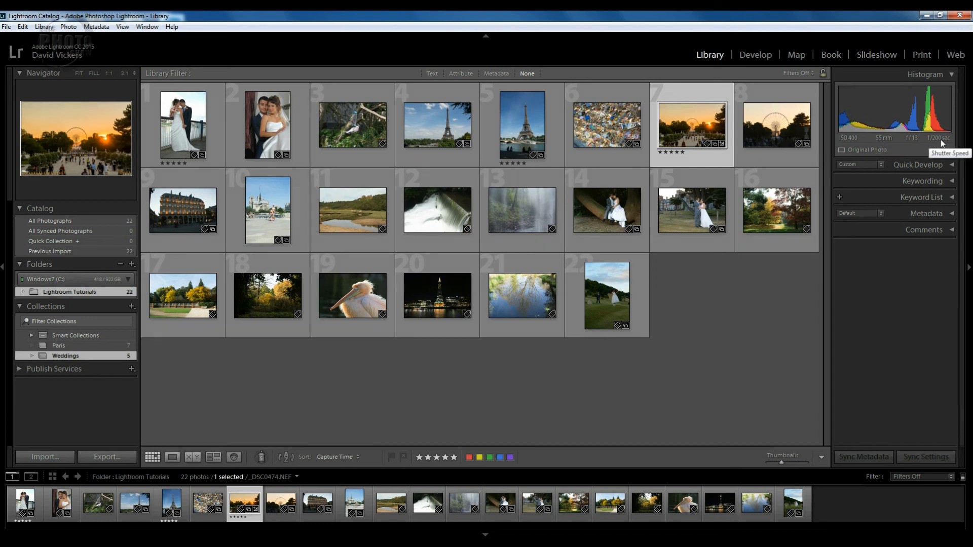
click(607, 126)
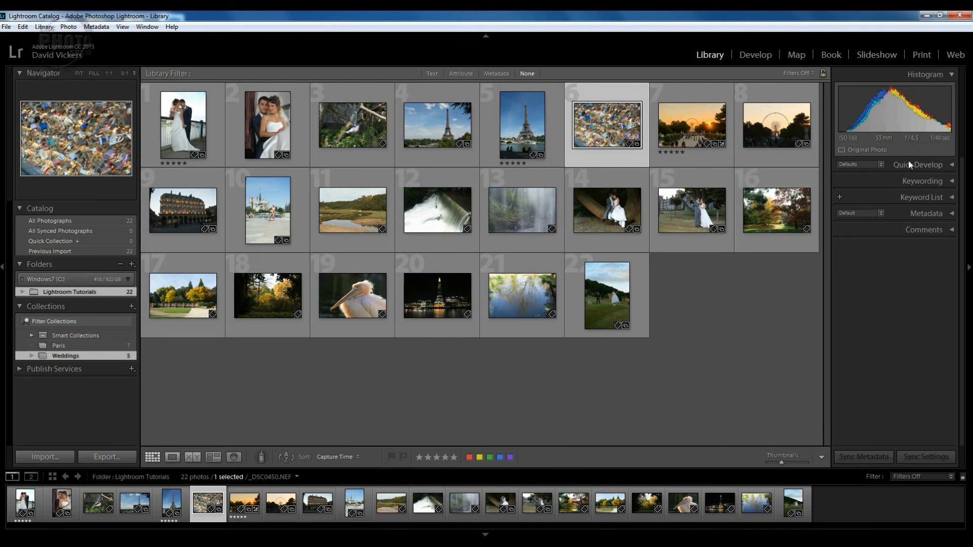
Step: Expand Quick Develop, browse the Lightroom B&W Filter Presets without applying one, and collapse Quick Develop again
click(952, 165)
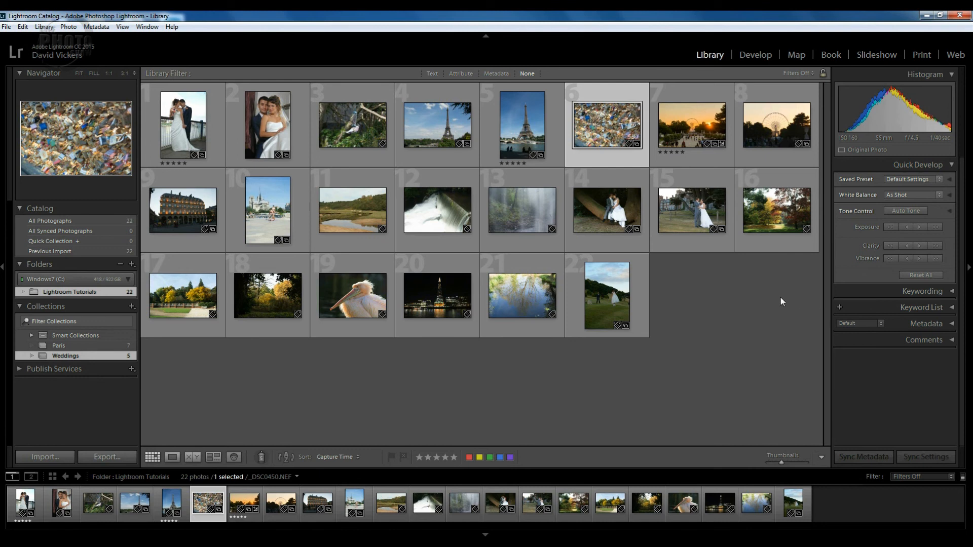
click(939, 180)
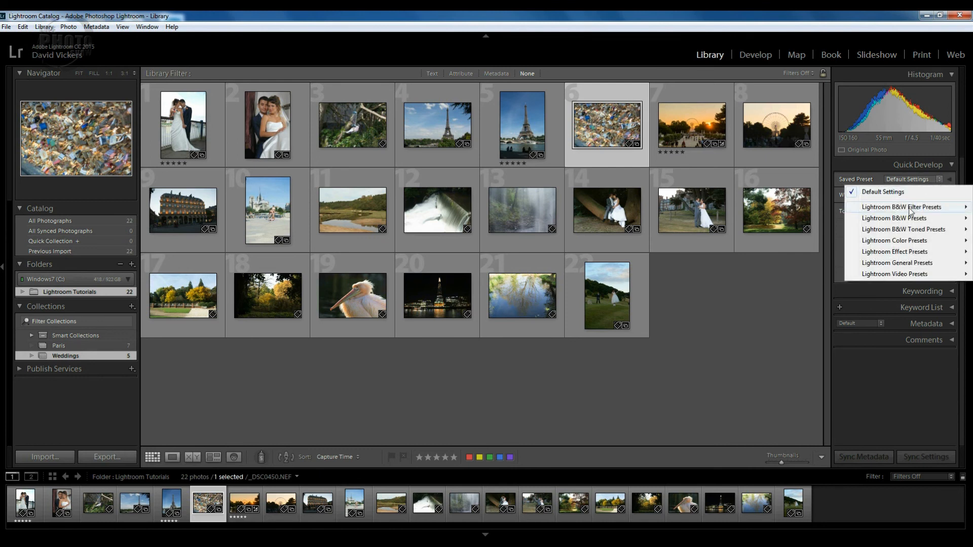
mouse_move(911, 211)
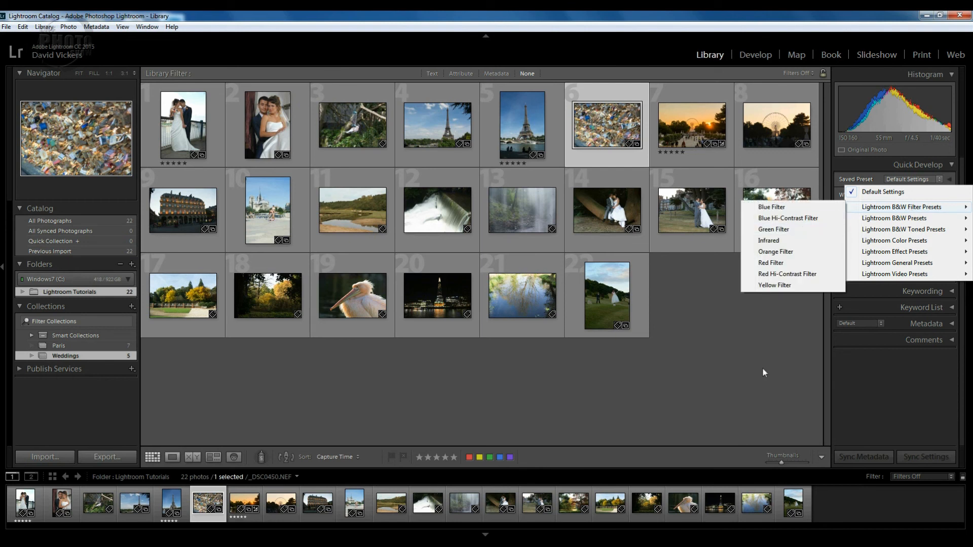
click(852, 384)
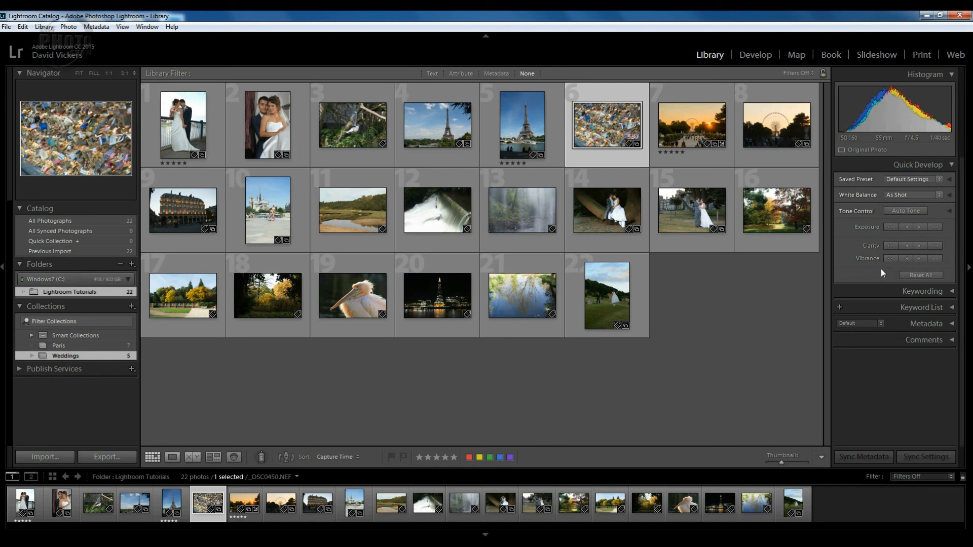
click(952, 165)
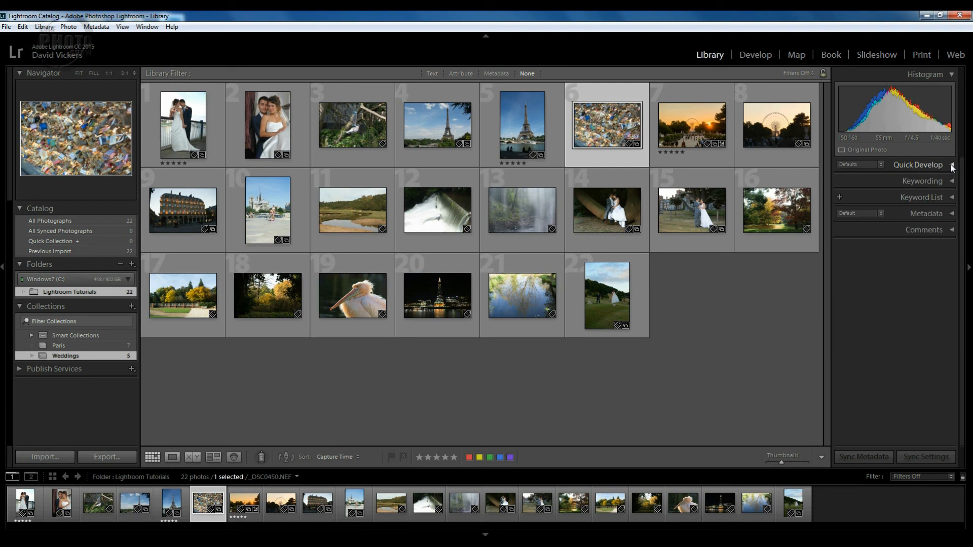
Step: Expand Keywording, review the keyword tags of the padlocks, second wedding and portrait Eiffel Tower photos, and collapse it
click(951, 182)
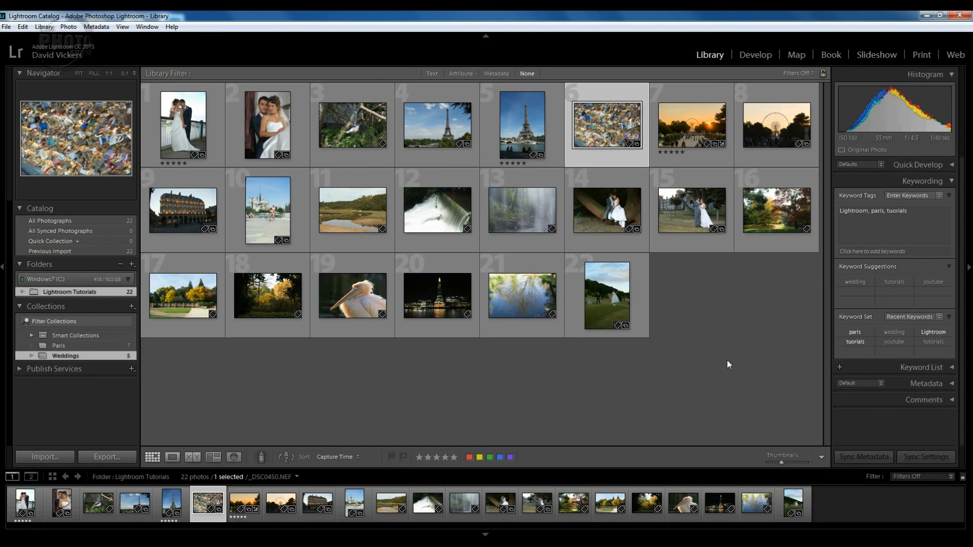
click(276, 124)
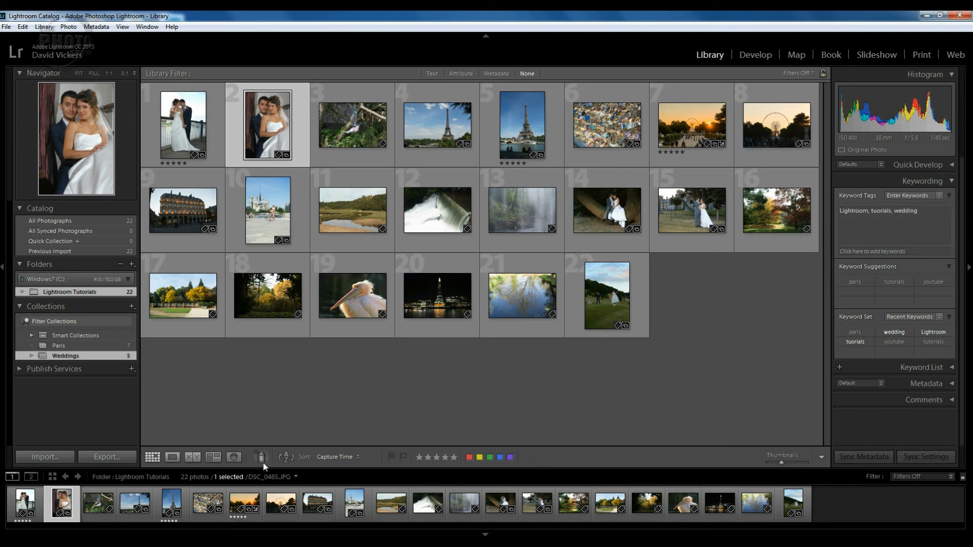
click(521, 140)
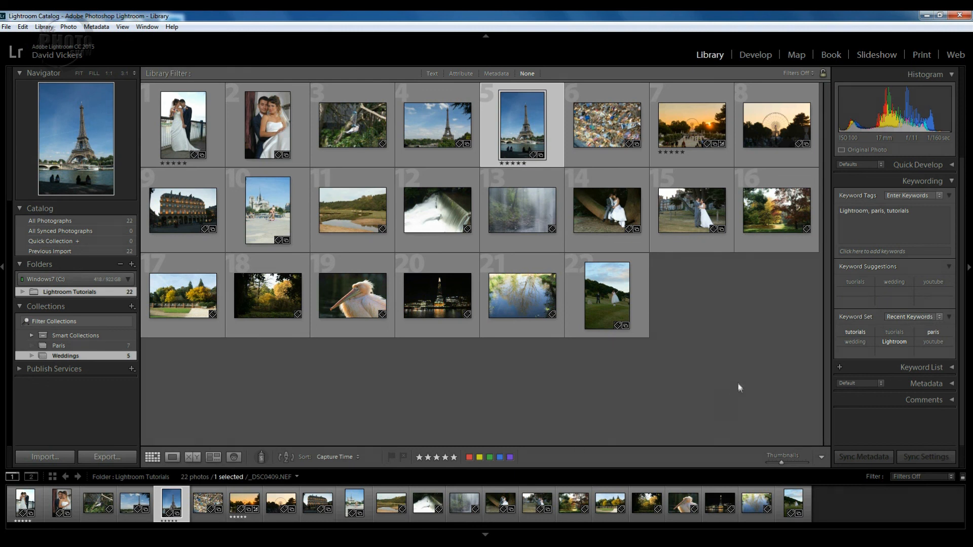
click(951, 181)
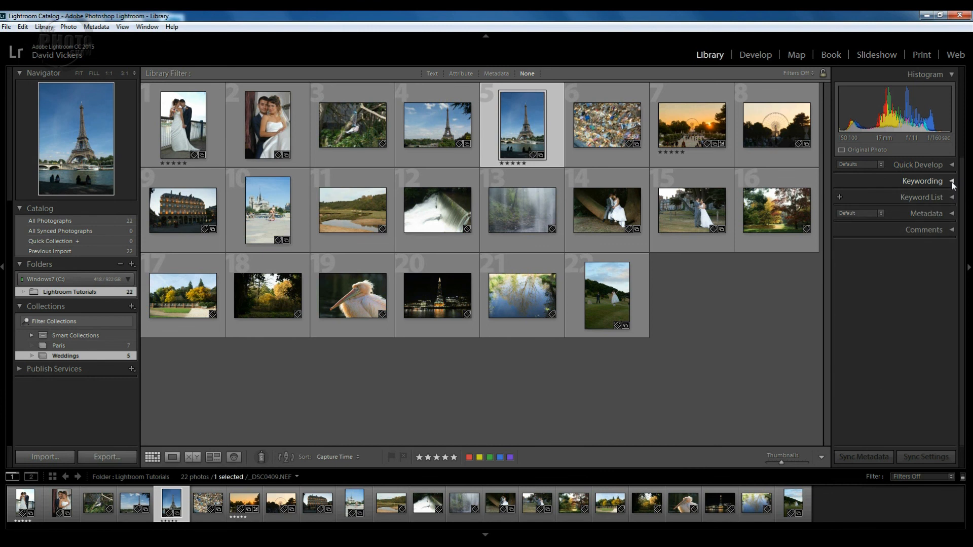
Step: Use the Keyword List to show only the photos tagged paris, switch to those tagged wedding, and turn the filter off
click(951, 197)
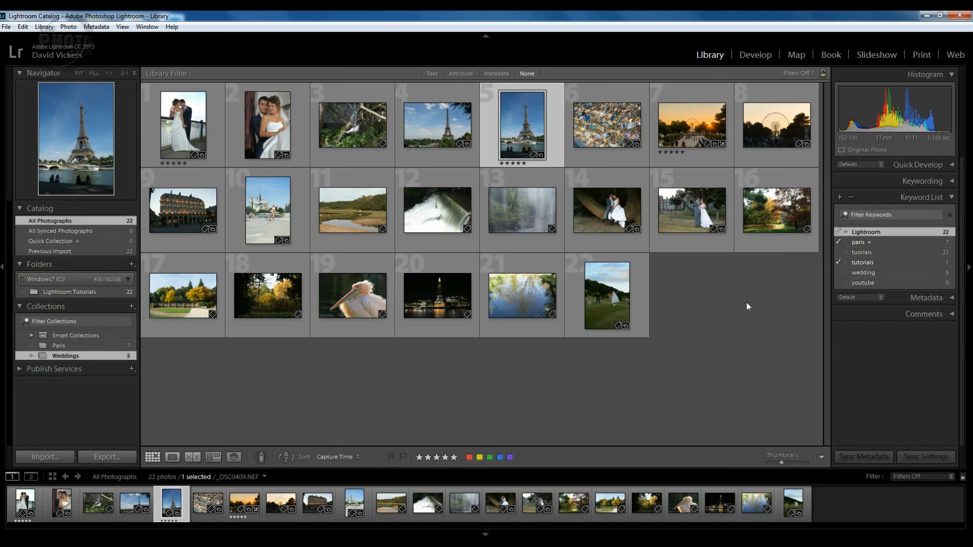
mouse_move(926, 243)
click(952, 243)
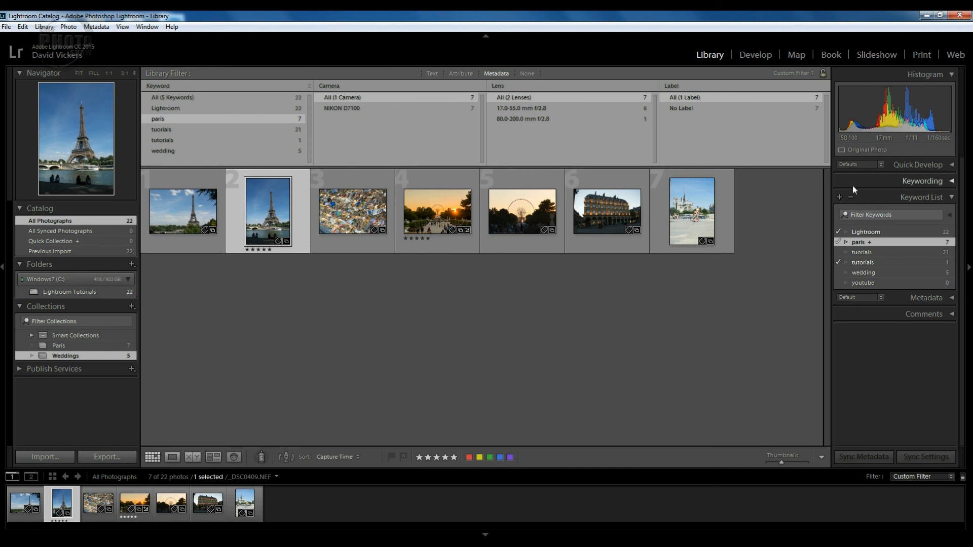
click(953, 273)
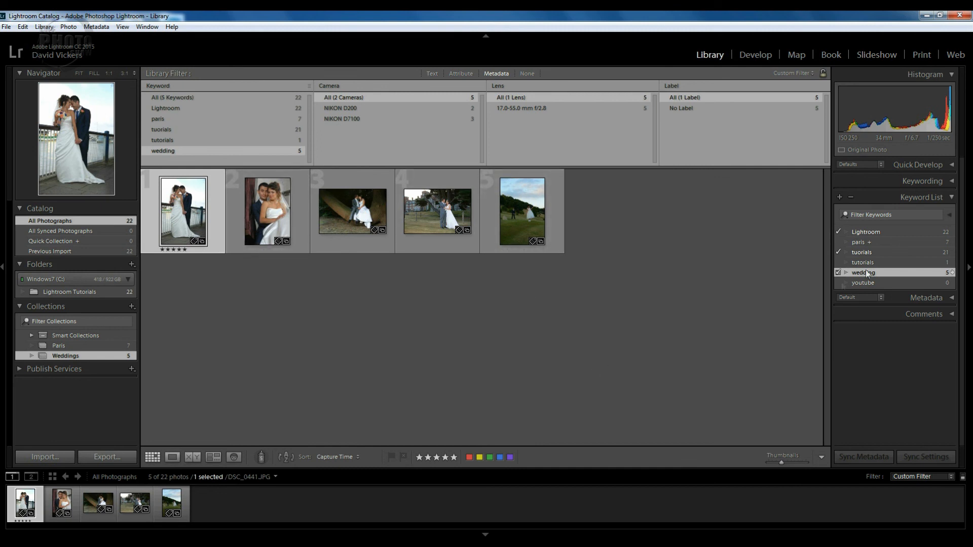
key(ctrl+l)
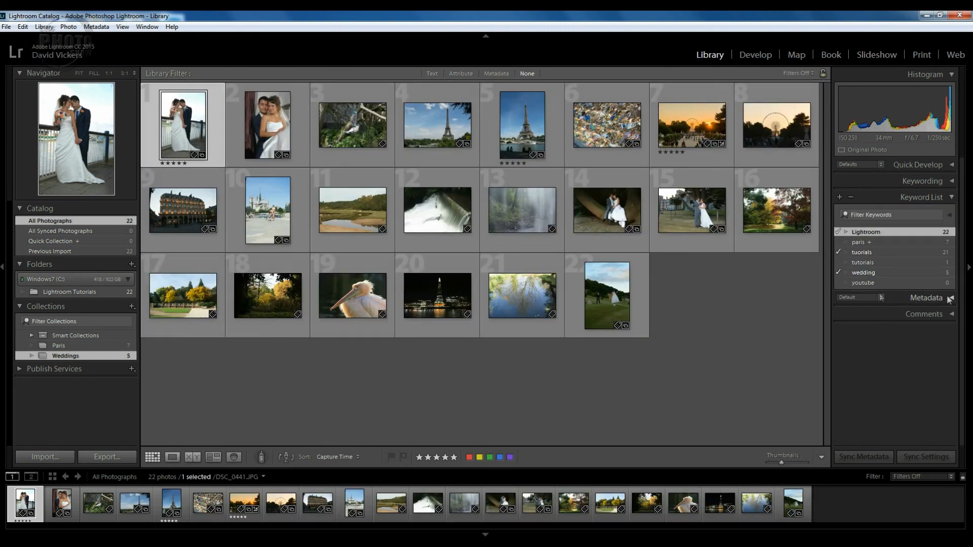
Step: Expand the Metadata details and review them from the first wedding photo through to the landscape Eiffel Tower photo
click(954, 300)
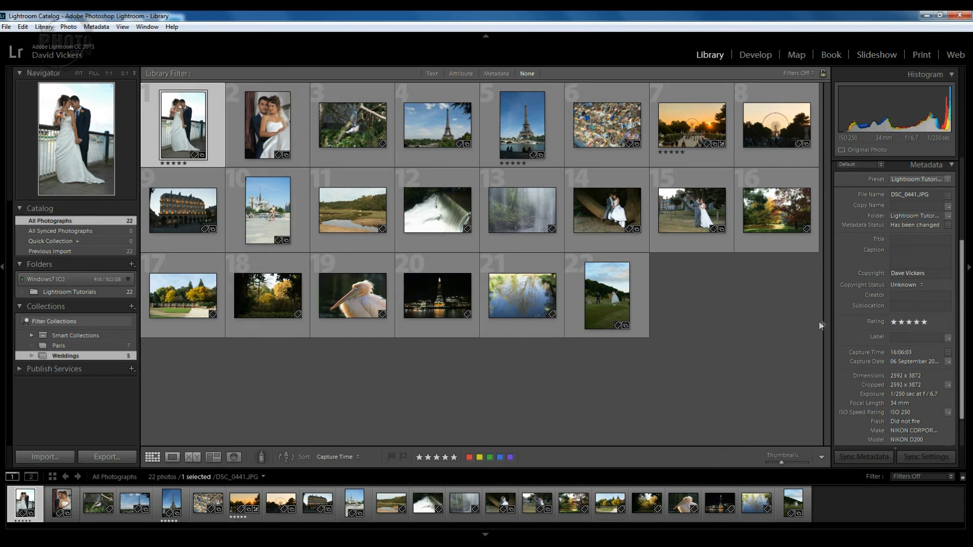
key(Right)
key(Right)
key(Right)
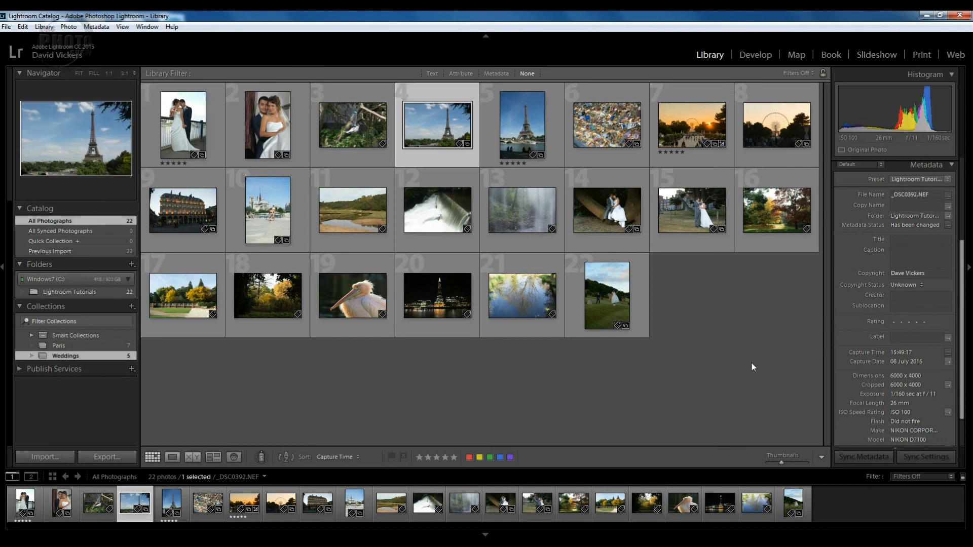